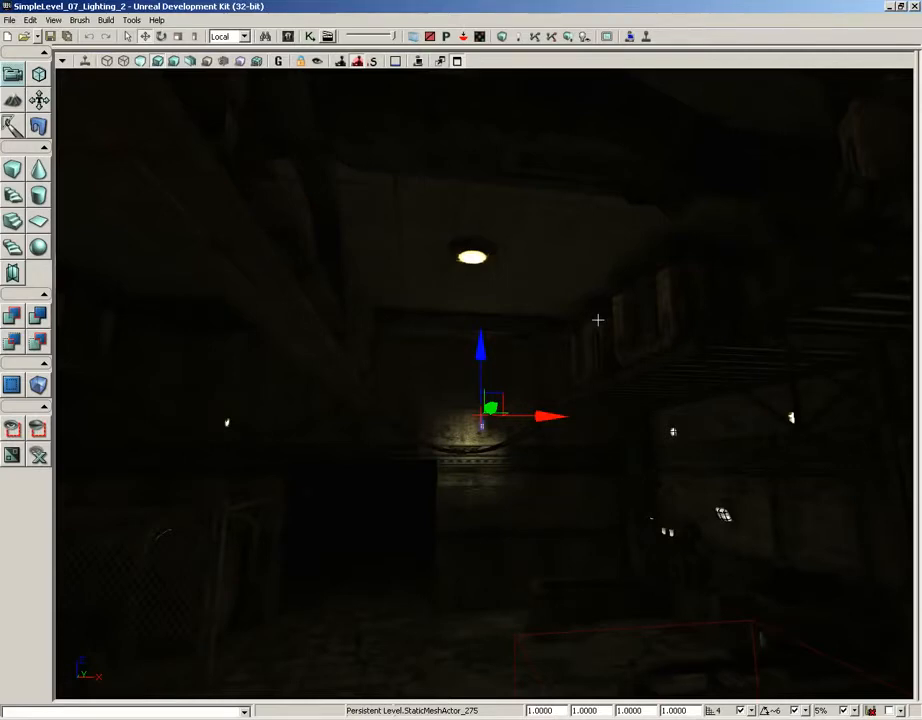
Select the unlit caged wall lamp beside the lit one and add the next three lamps along the walls to the selection
mouse_move(586, 484)
mouse_down()
mouse_move(514, 503)
mouse_move(496, 414)
mouse_move(585, 495)
mouse_up()
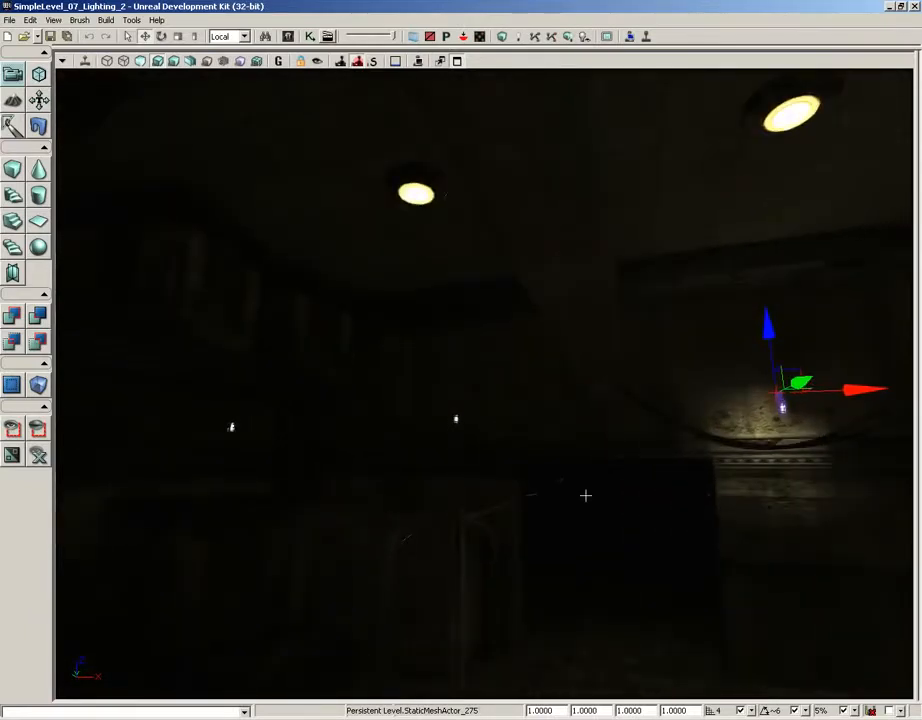
click(456, 418)
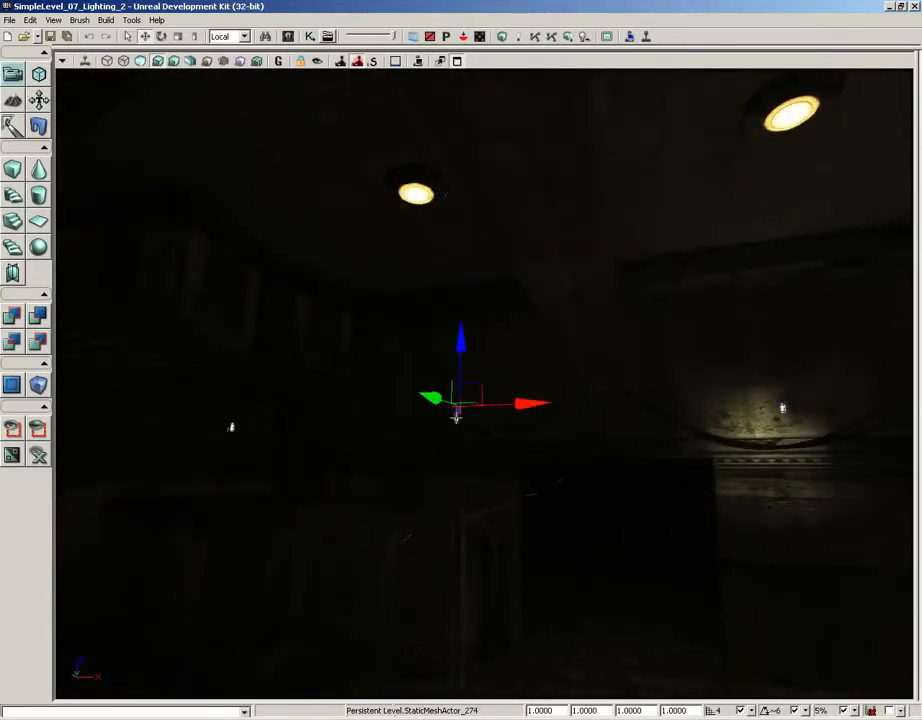
drag(523, 506, 652, 433)
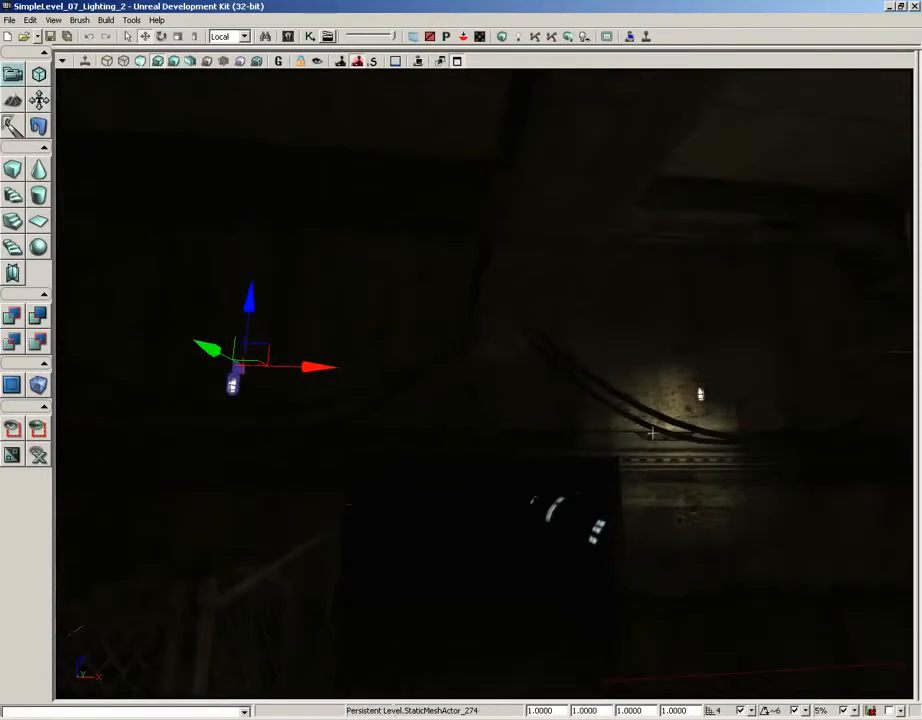
key(f)
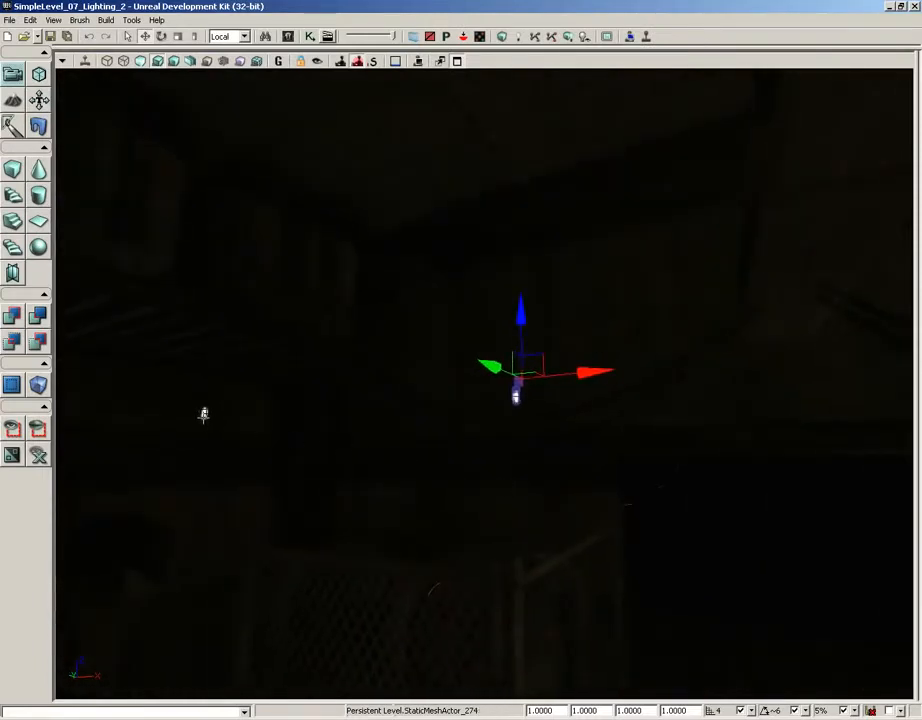
ctrl+click(206, 413)
drag(407, 466, 340, 471)
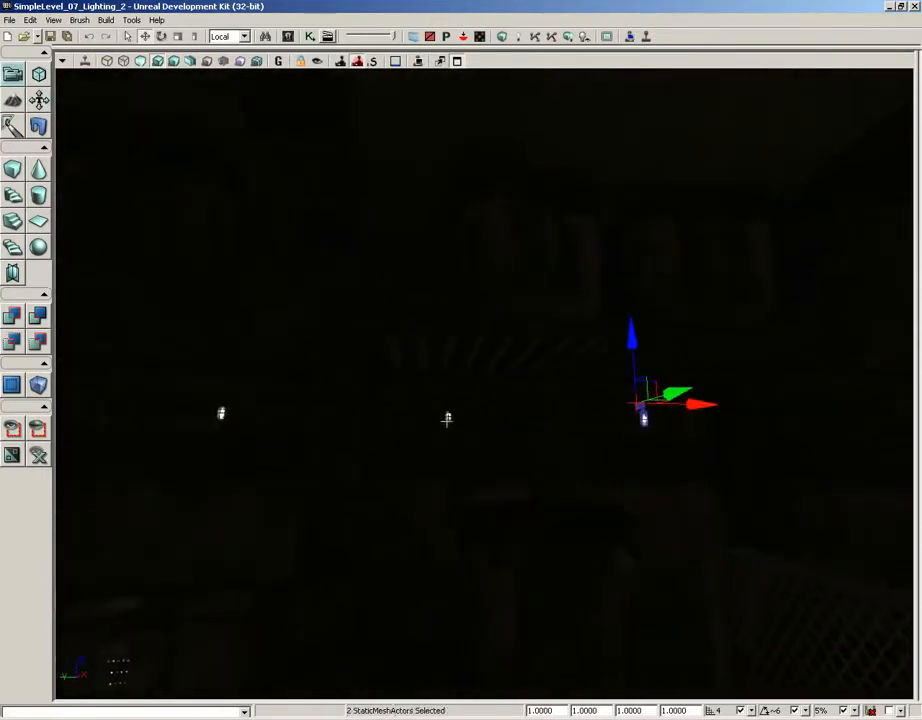
ctrl+click(448, 418)
ctrl+click(222, 412)
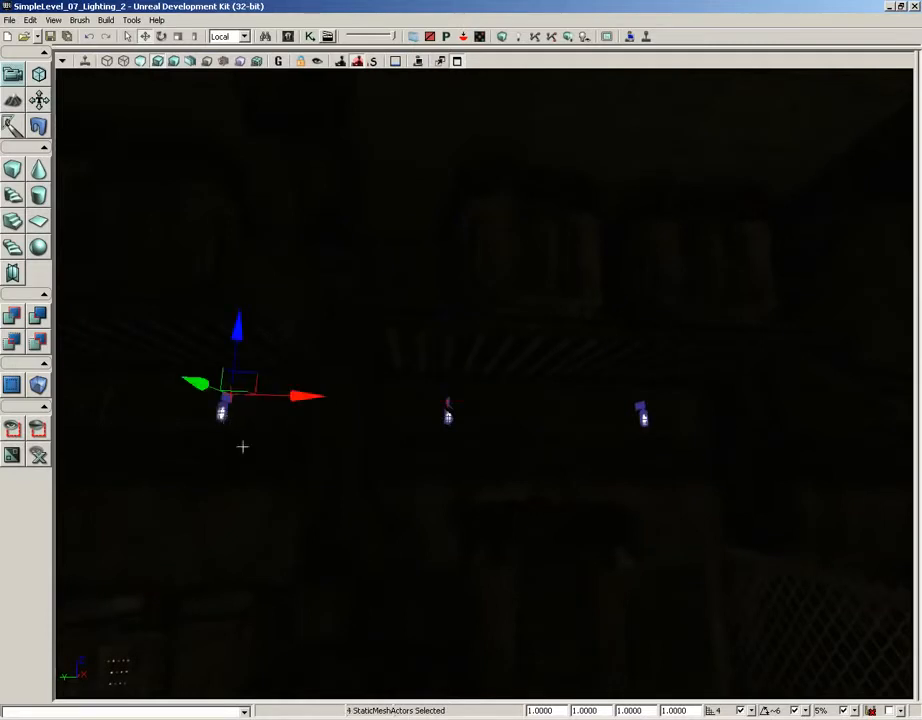
Add the caged lamp above the upright barrels and the four lamps flanking the stacked tanks to the selection
drag(243, 447, 428, 481)
ctrl+click(505, 412)
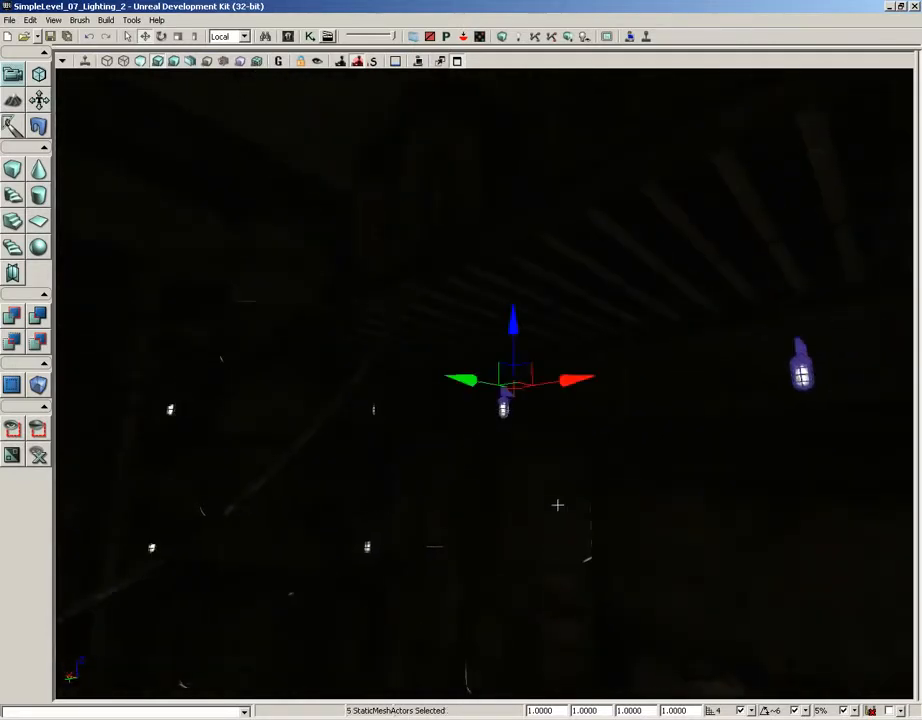
drag(557, 504, 480, 516)
ctrl+click(541, 405)
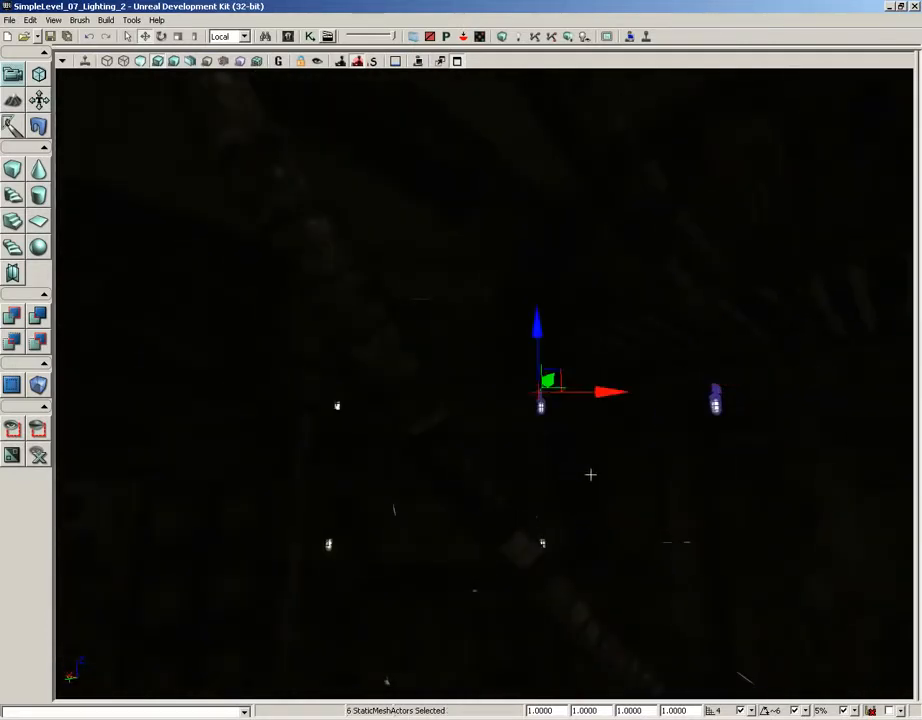
mouse_move(591, 475)
mouse_down()
mouse_move(572, 516)
mouse_move(593, 477)
mouse_up()
ctrl+click(572, 467)
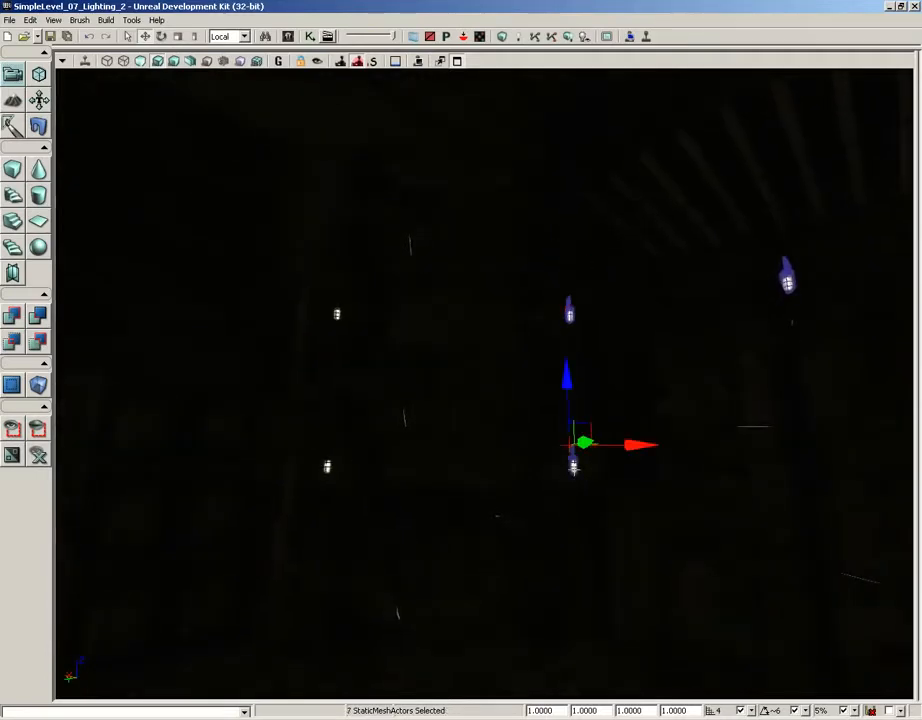
click(140, 61)
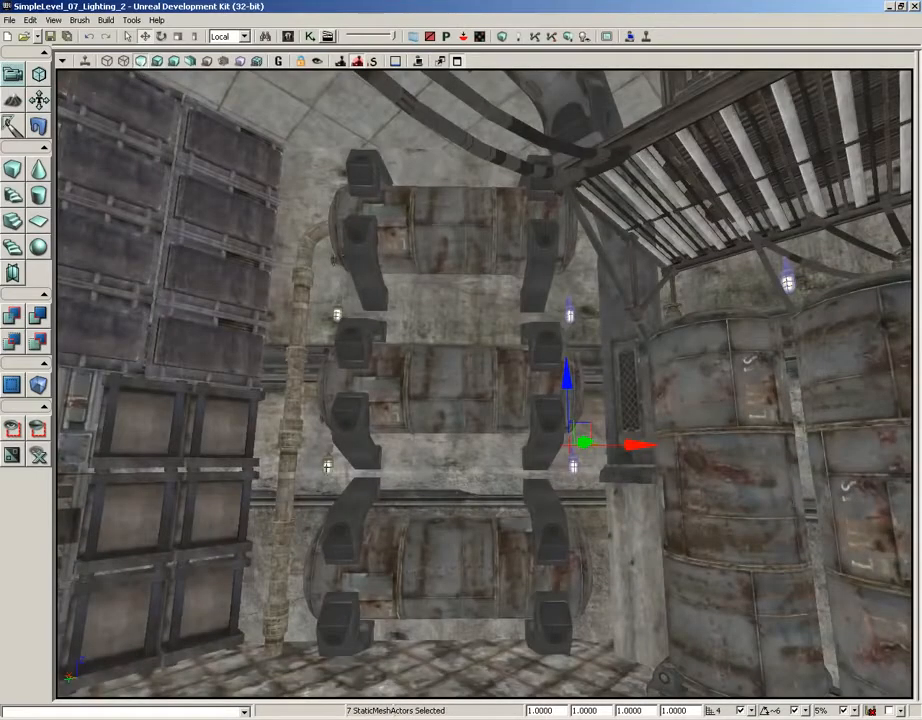
click(157, 62)
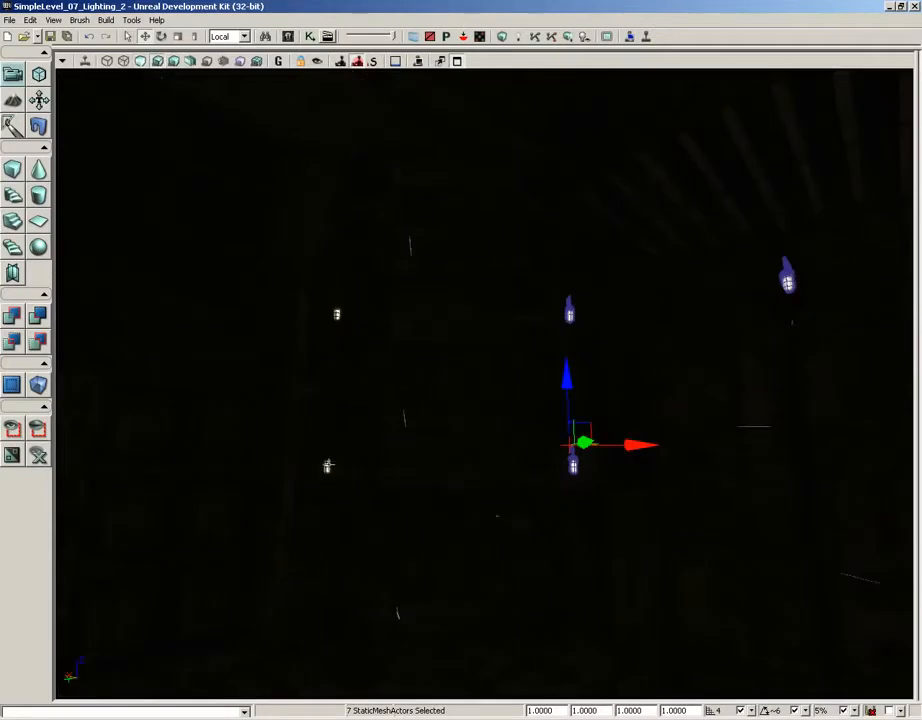
ctrl+click(327, 465)
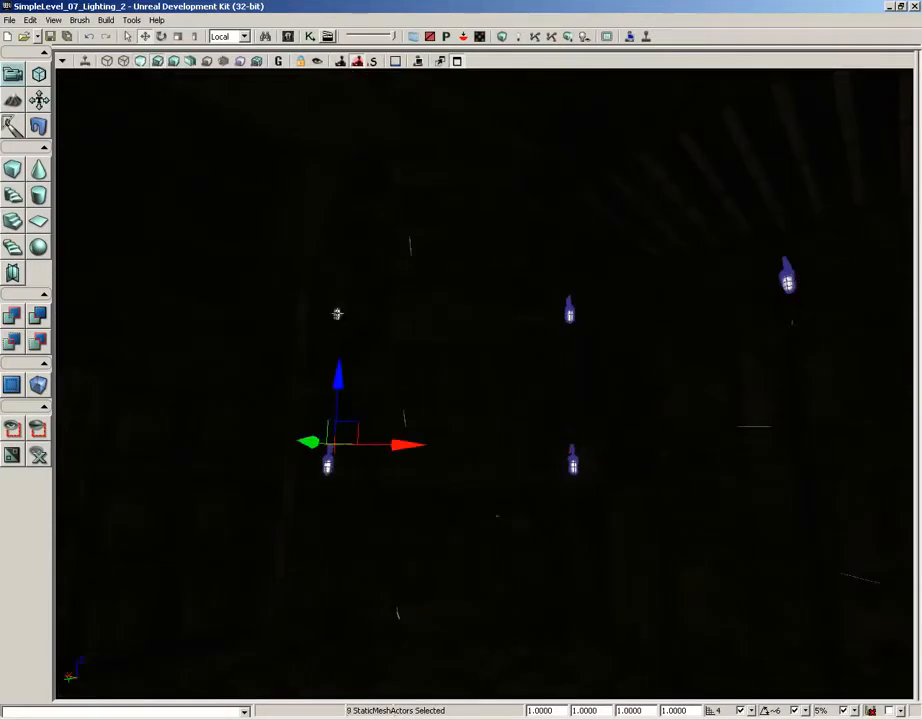
Add the four caged lamps arranged in two pairs over the horizontal slats to the selection
drag(465, 405, 150, 350)
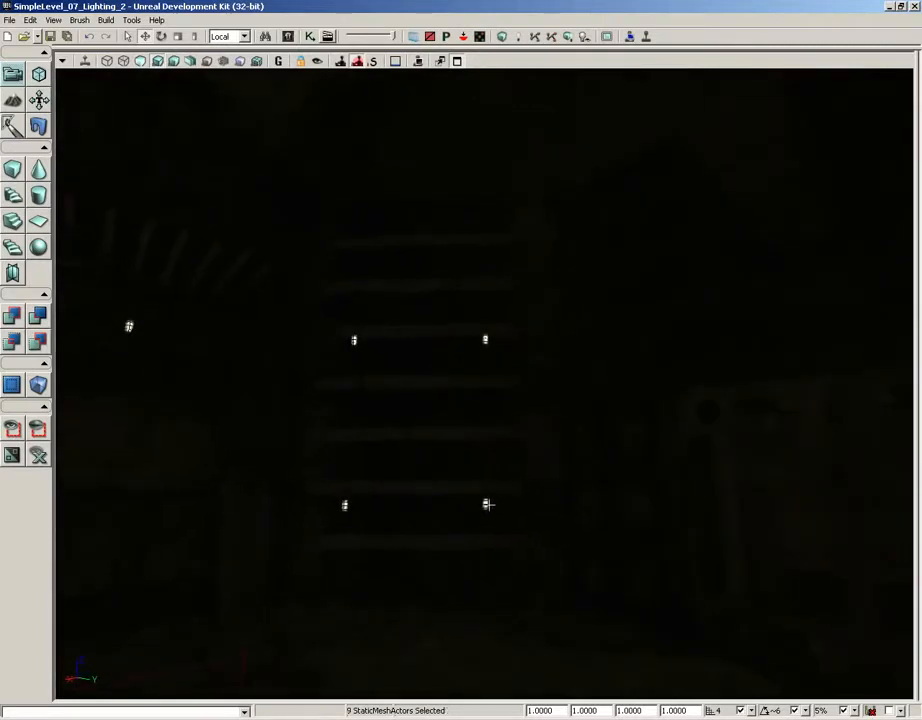
ctrl+click(487, 504)
ctrl+click(345, 504)
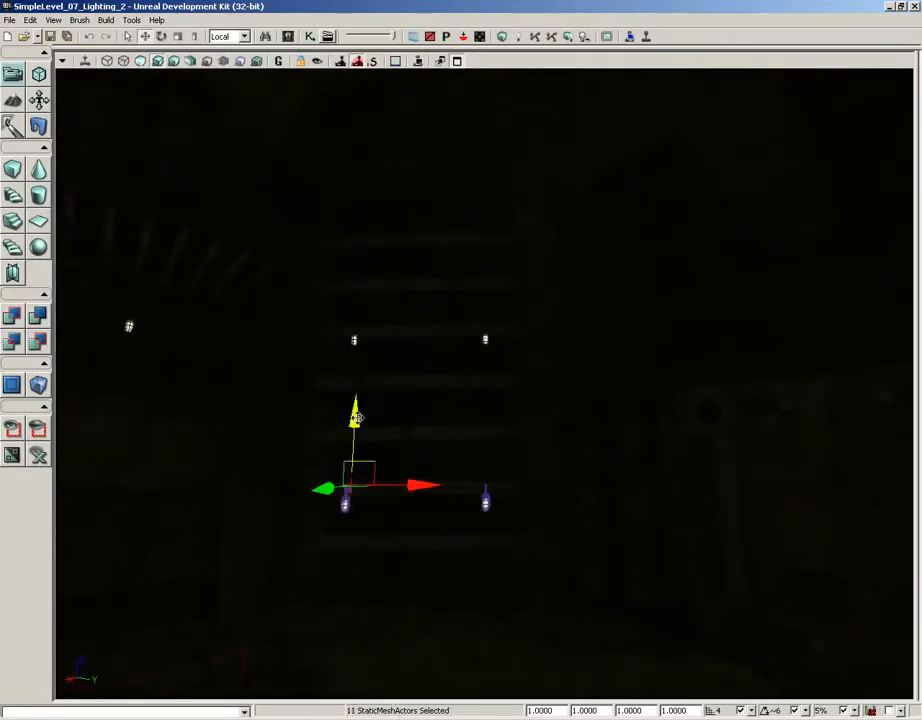
ctrl+click(354, 340)
ctrl+click(485, 339)
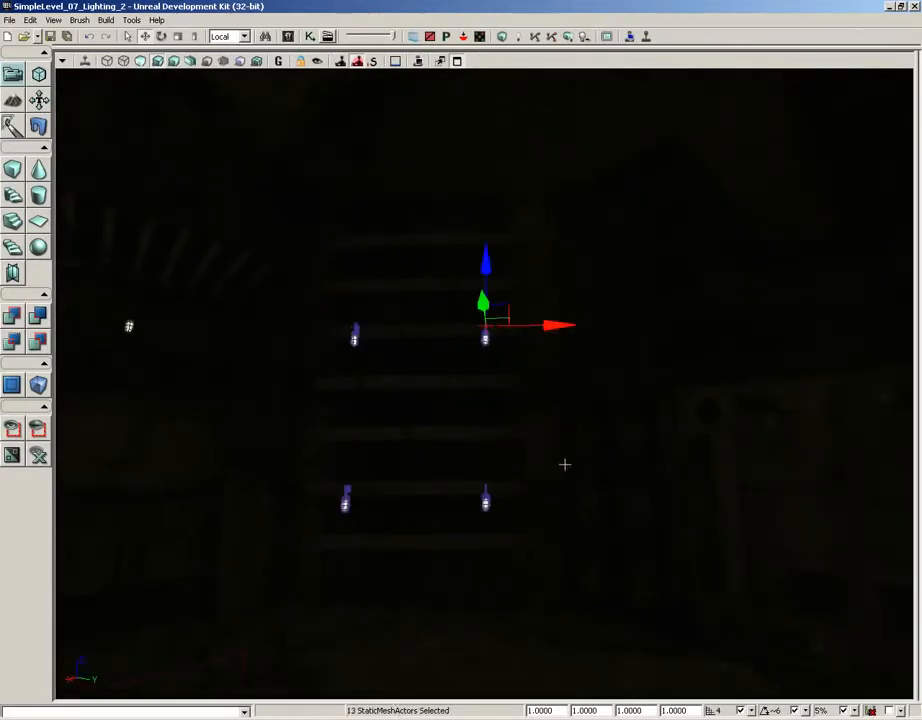
Add the four caged lamps along the wall beneath the grated walkway to the selection
drag(564, 464, 379, 440)
ctrl+click(527, 356)
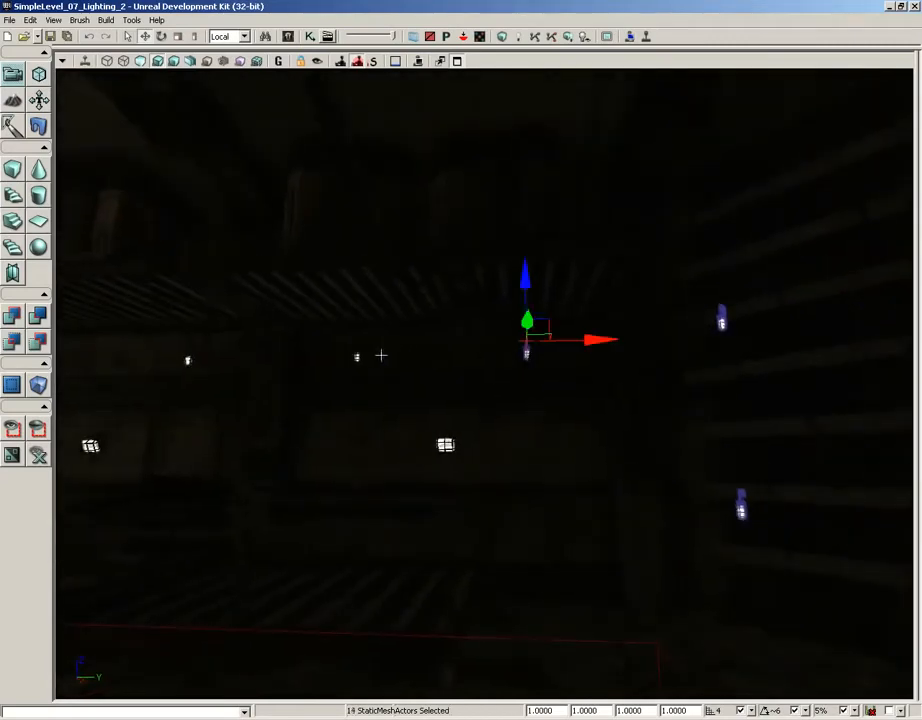
ctrl+click(357, 357)
drag(360, 355, 432, 391)
ctrl+click(448, 321)
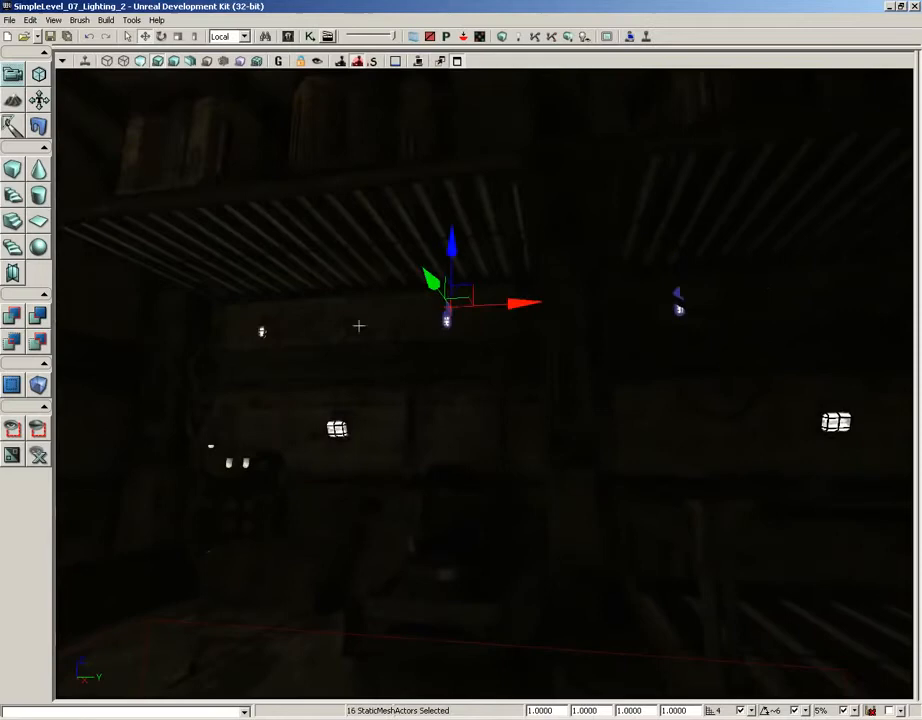
ctrl+click(260, 330)
Add the two caged lamps flanking the doorway in the adjoining room with round blue lights to the selection
drag(372, 395, 152, 377)
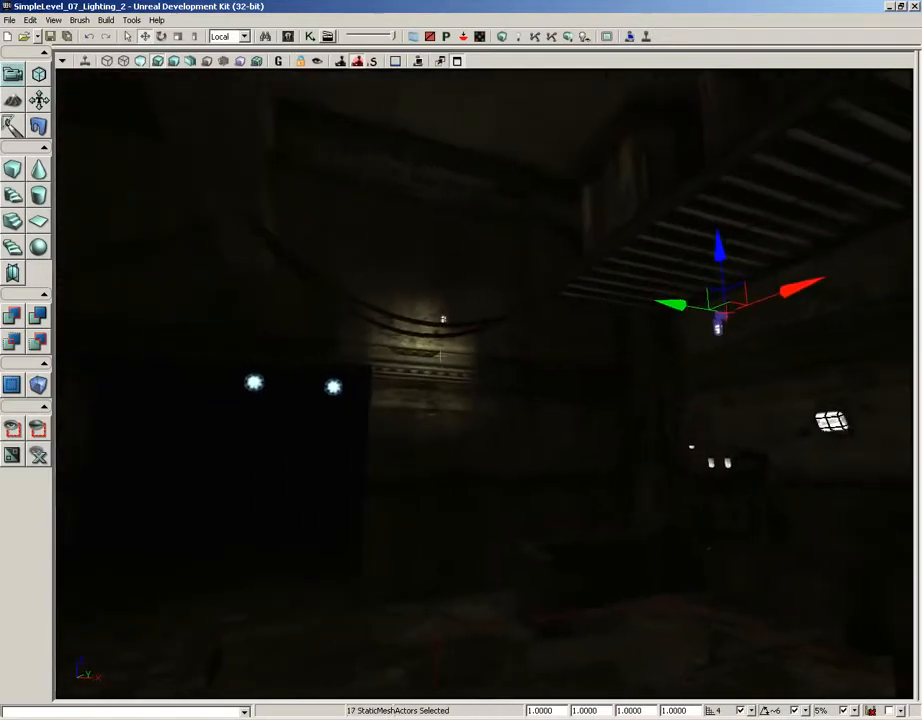
drag(440, 354, 269, 504)
ctrl+click(313, 485)
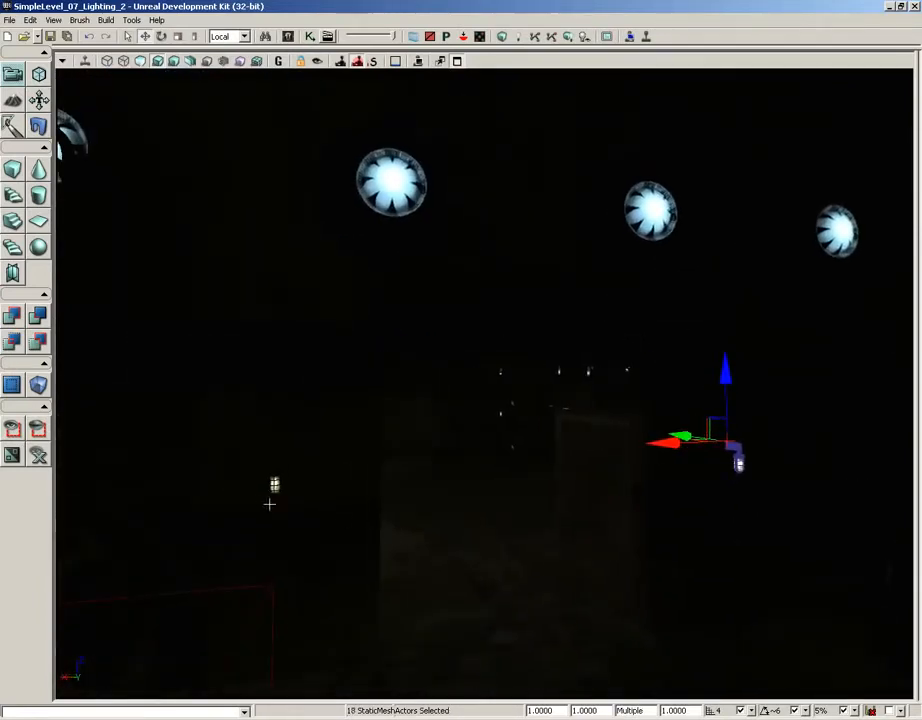
ctrl+click(274, 486)
Show the scene unlit and add the four caged lamps on the wall above and below the catwalk to the selection
drag(405, 508, 449, 484)
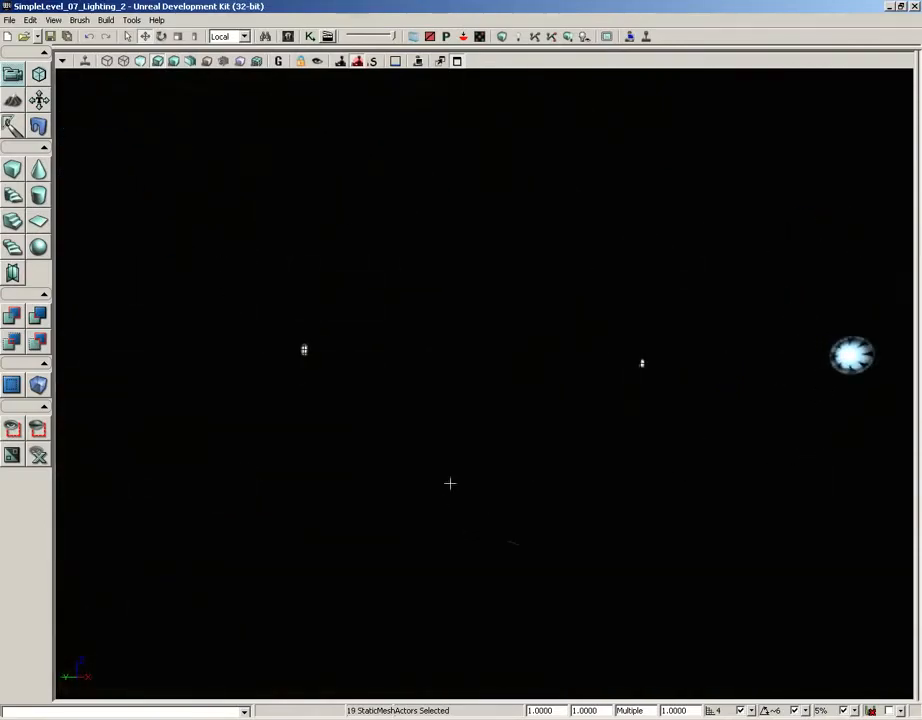
click(139, 62)
right_drag(350, 232, 427, 233)
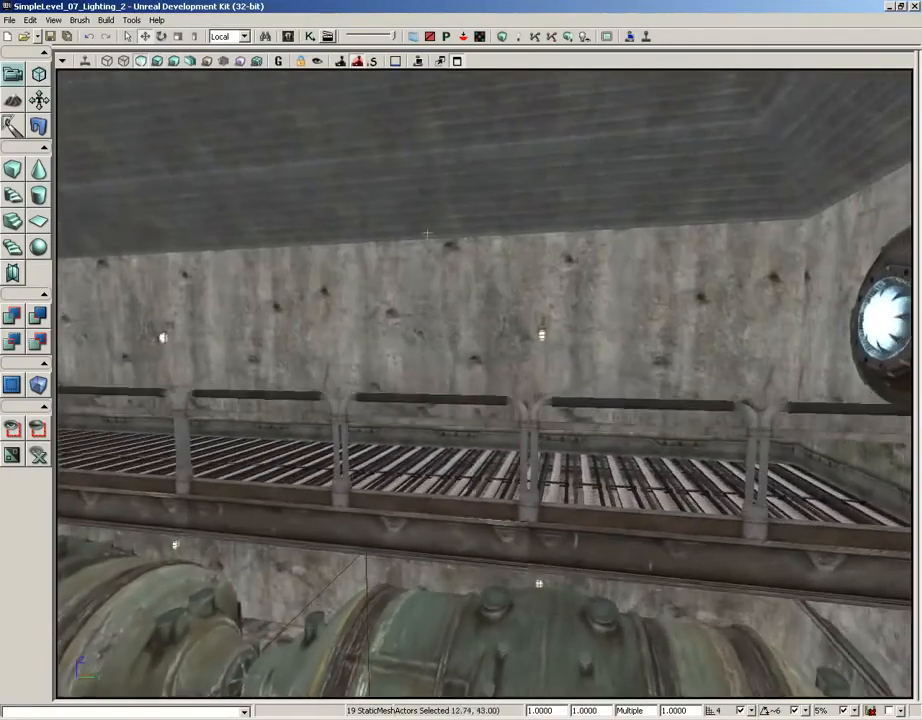
ctrl+click(542, 334)
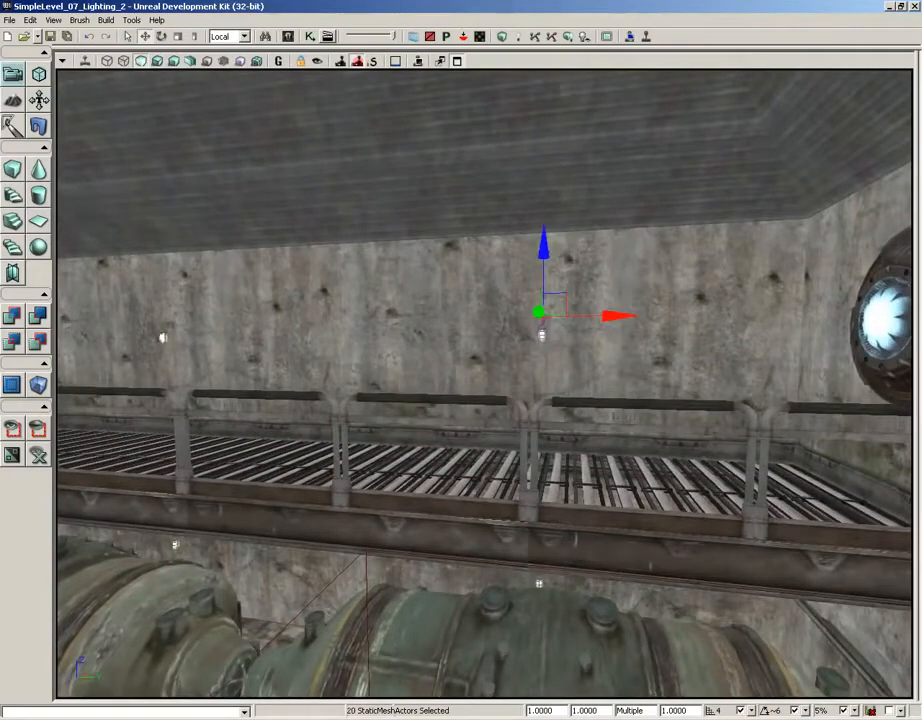
ctrl+click(163, 338)
middle_drag(250, 430, 250, 492)
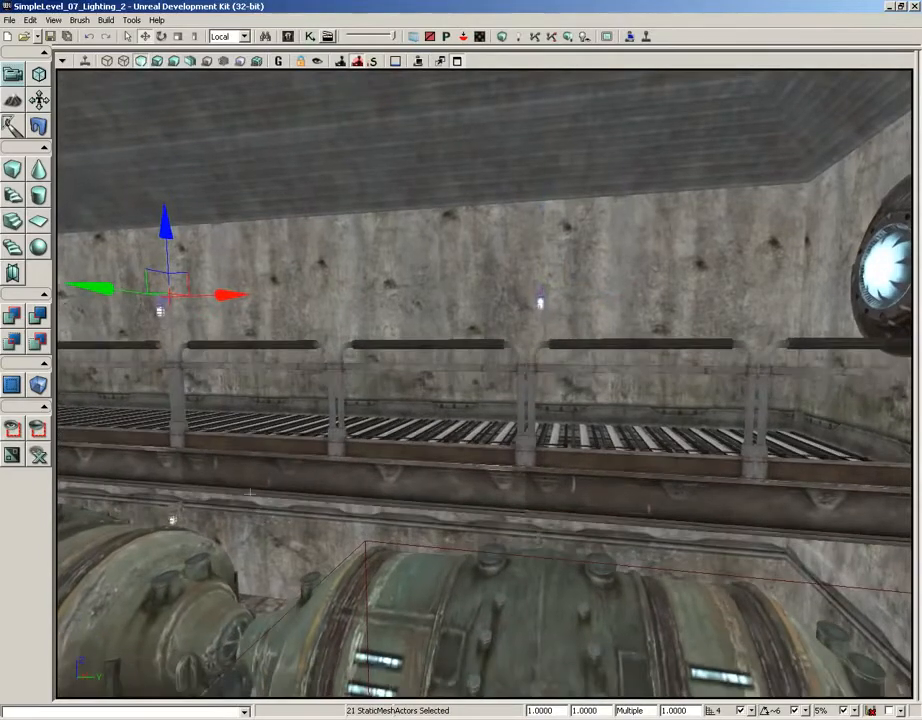
ctrl+click(172, 518)
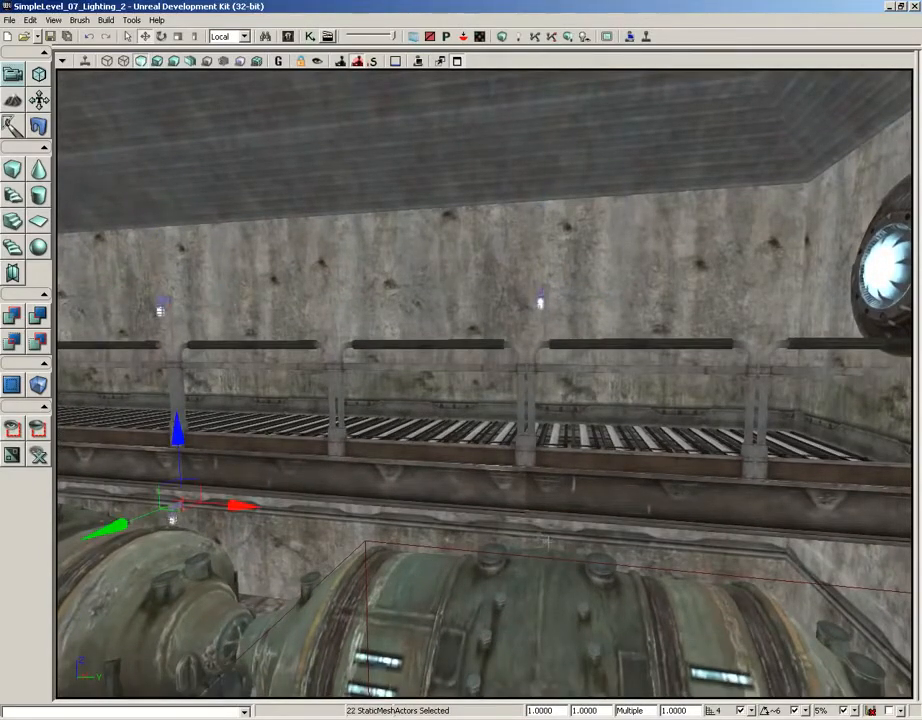
drag(548, 542, 548, 480)
ctrl+click(540, 593)
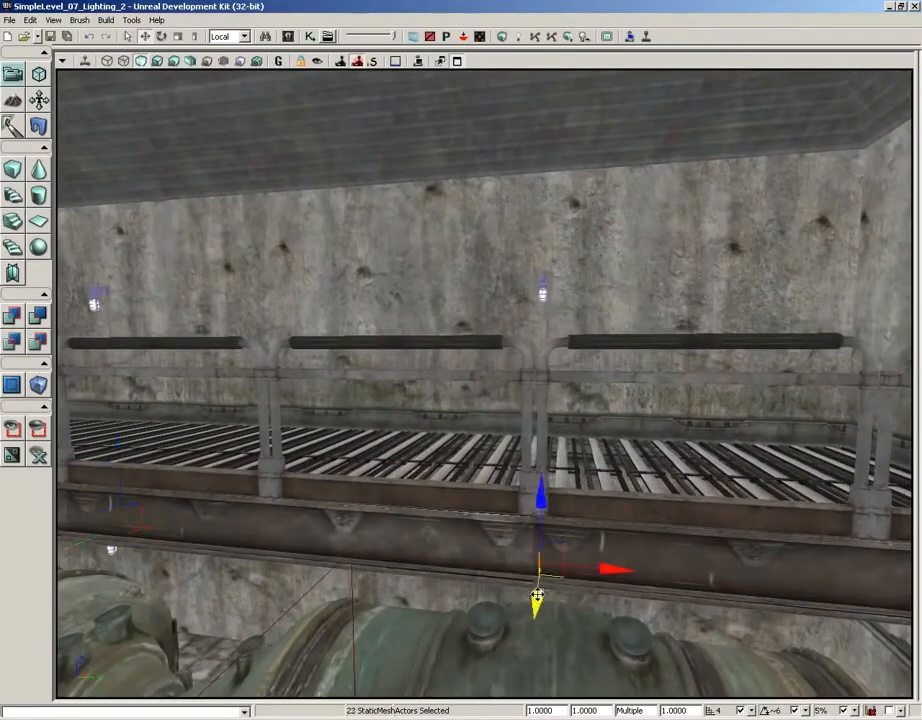
Add the two caged lamps on the wall behind the rusty barrels to the selection and return to lit view
right_drag(520, 603, 330, 570)
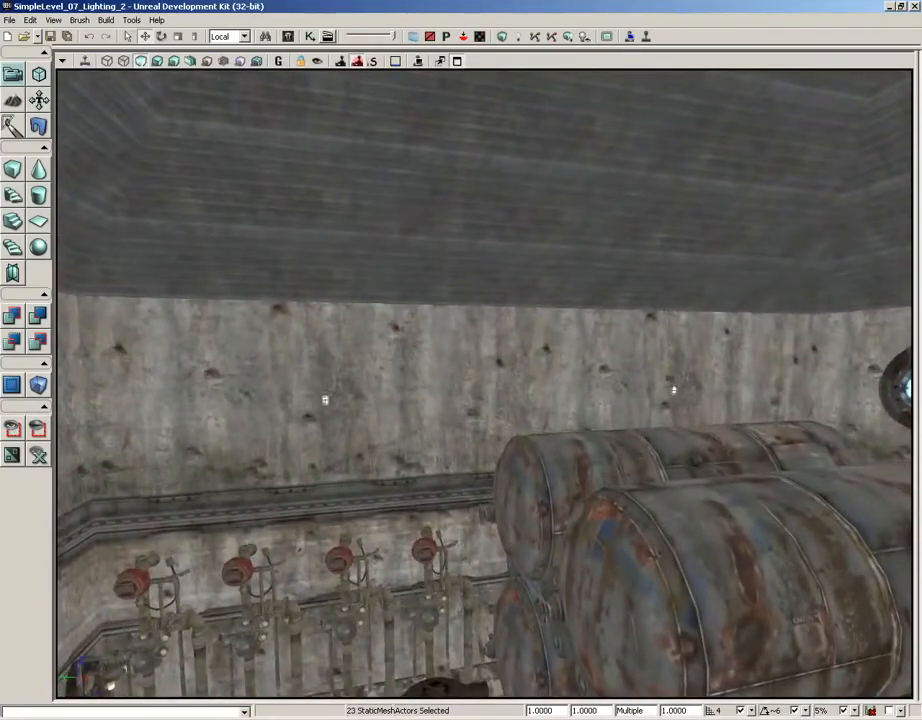
ctrl+click(325, 400)
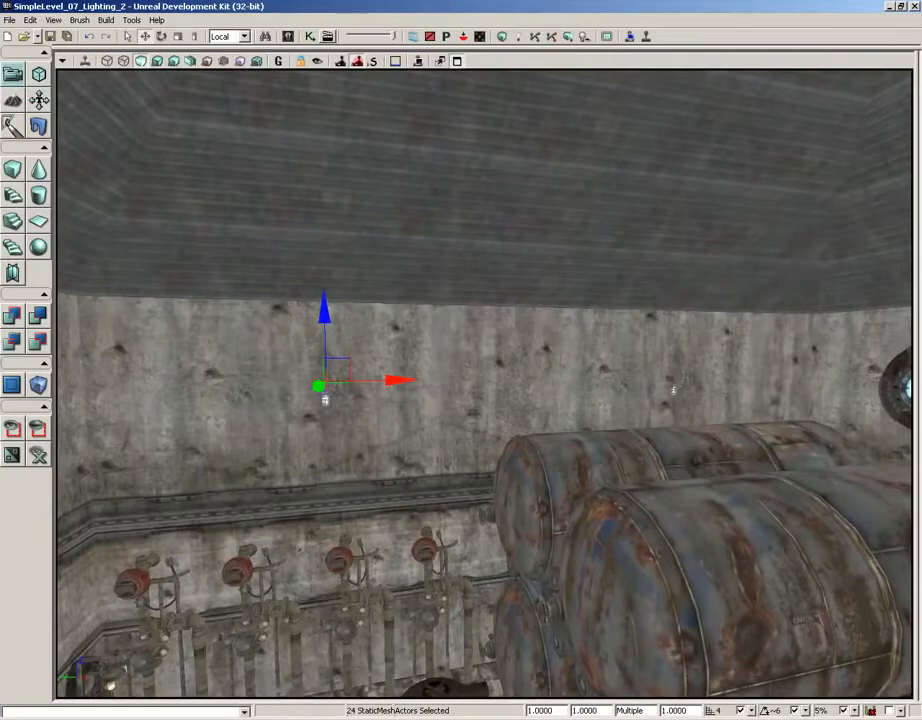
ctrl+click(674, 398)
right_drag(674, 398, 460, 380)
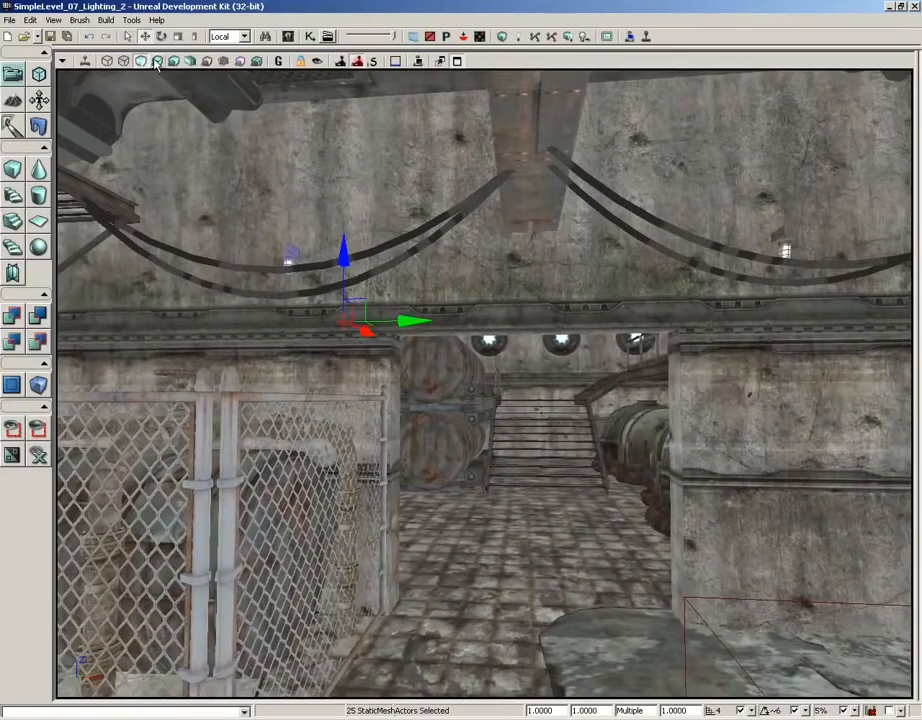
click(157, 62)
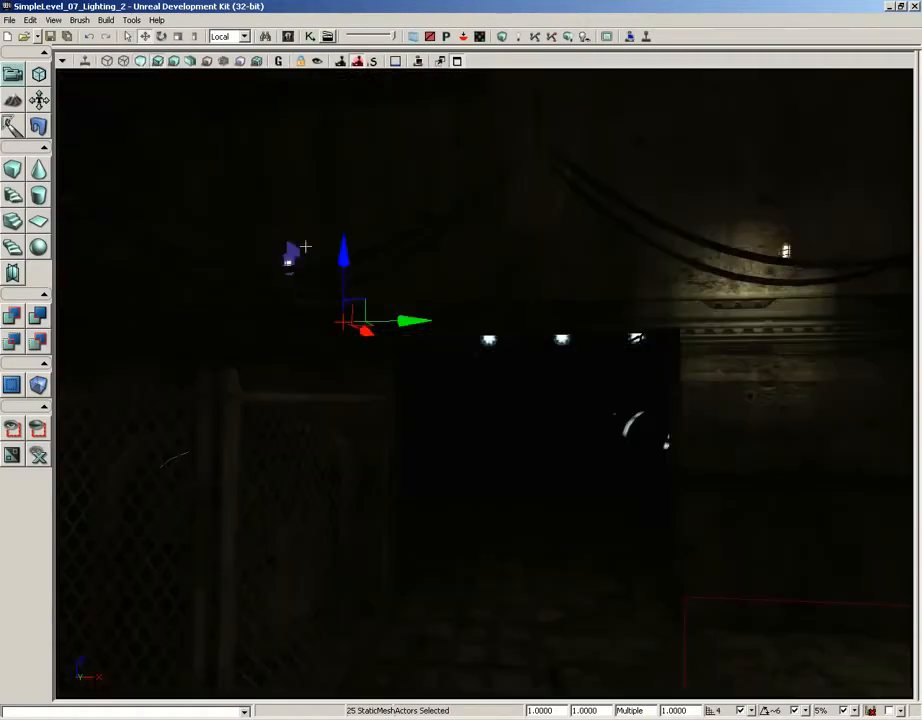
Enable Use Emissive For Static Lighting in the Lightmass settings of all selected lamp meshes
key(F4)
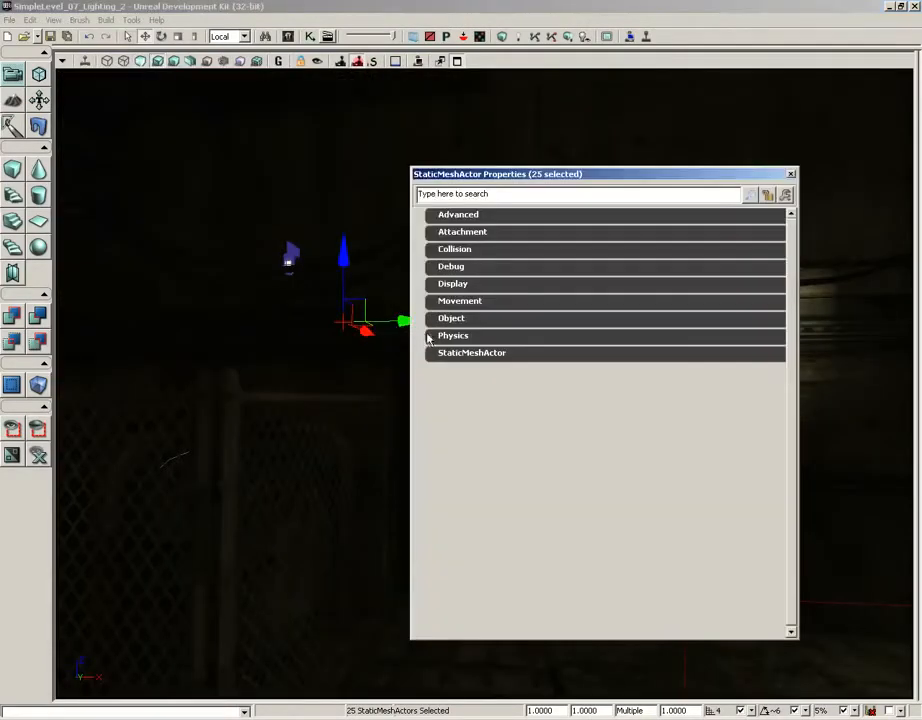
click(440, 356)
click(460, 372)
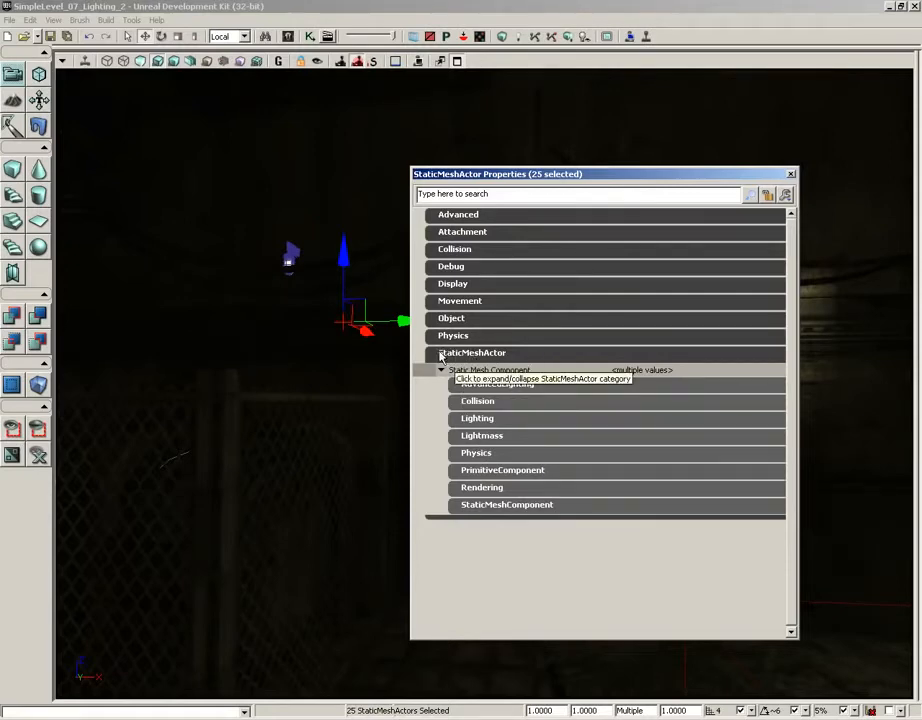
click(473, 436)
click(464, 453)
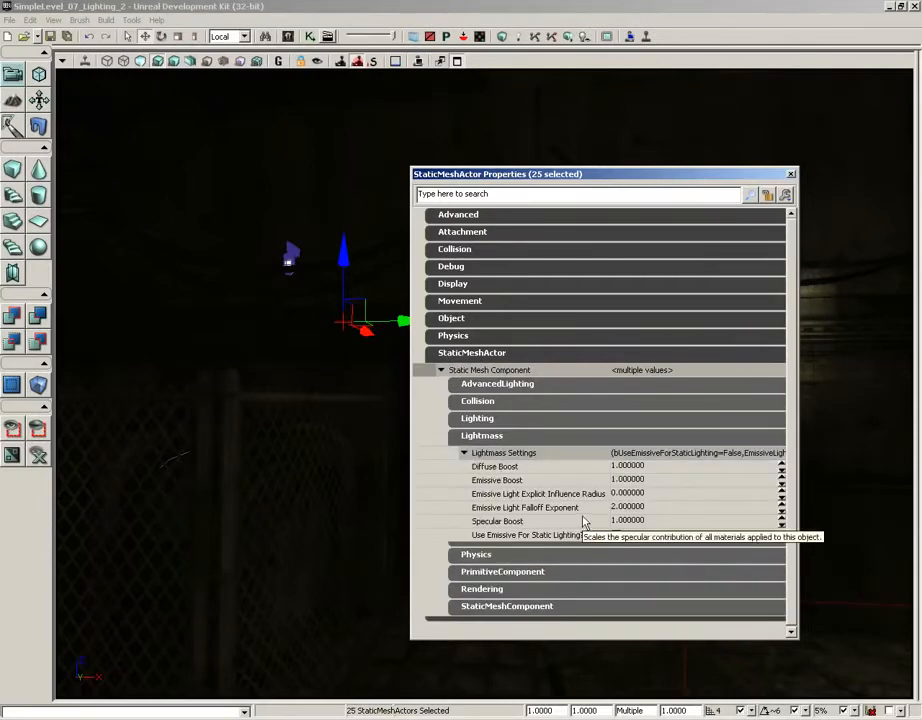
click(616, 535)
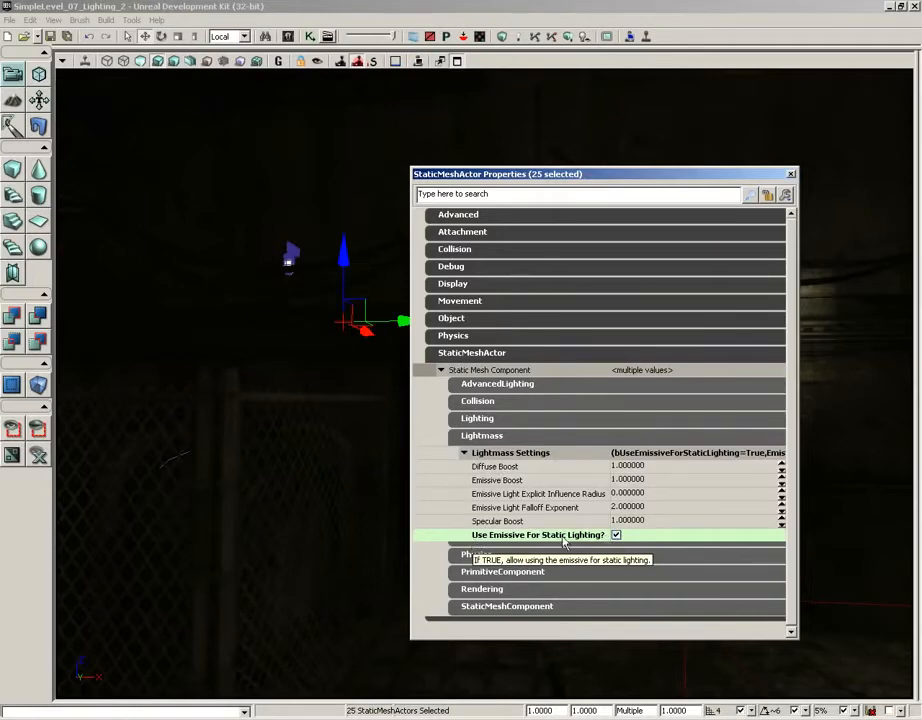
Set the selected lamps' Emissive Light Explicit Influence Radius to 128
click(635, 496)
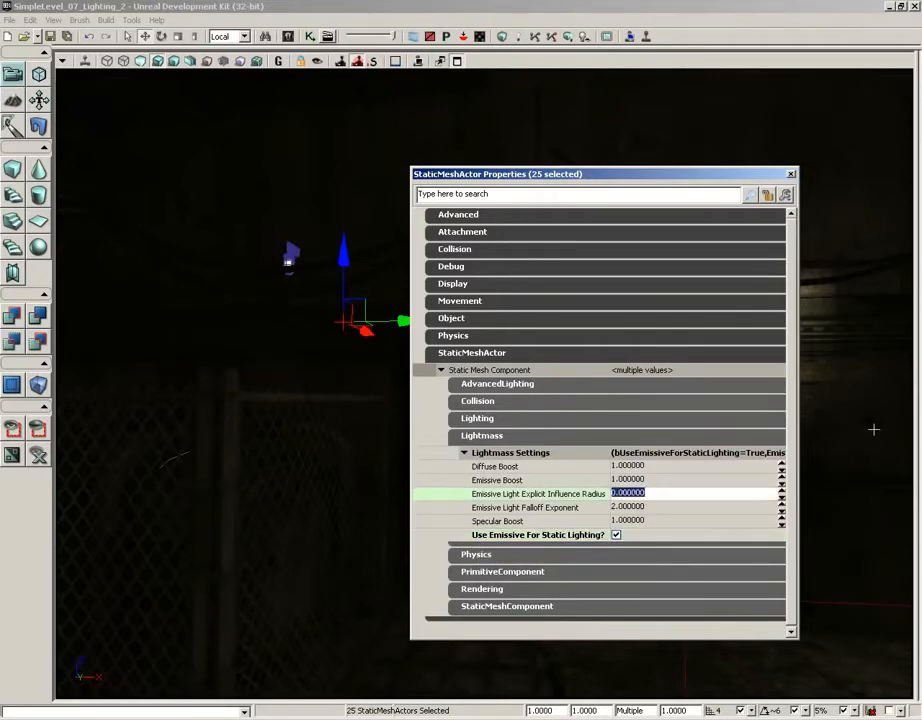
text(128)
key(Return)
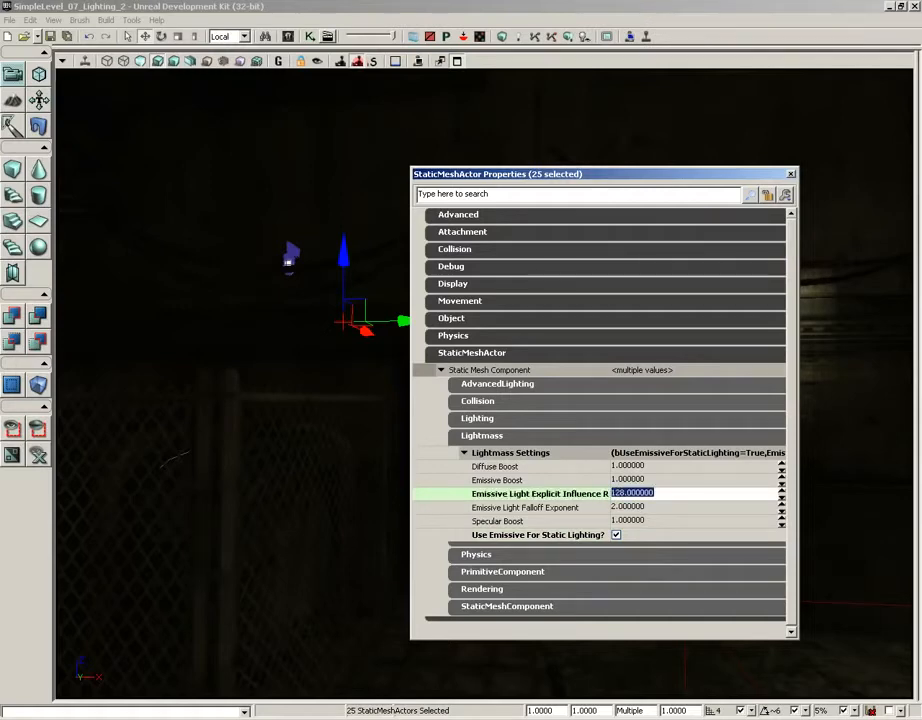
Show the scene unlit and select the four round ceiling lamps on both sides of the central beam
click(790, 174)
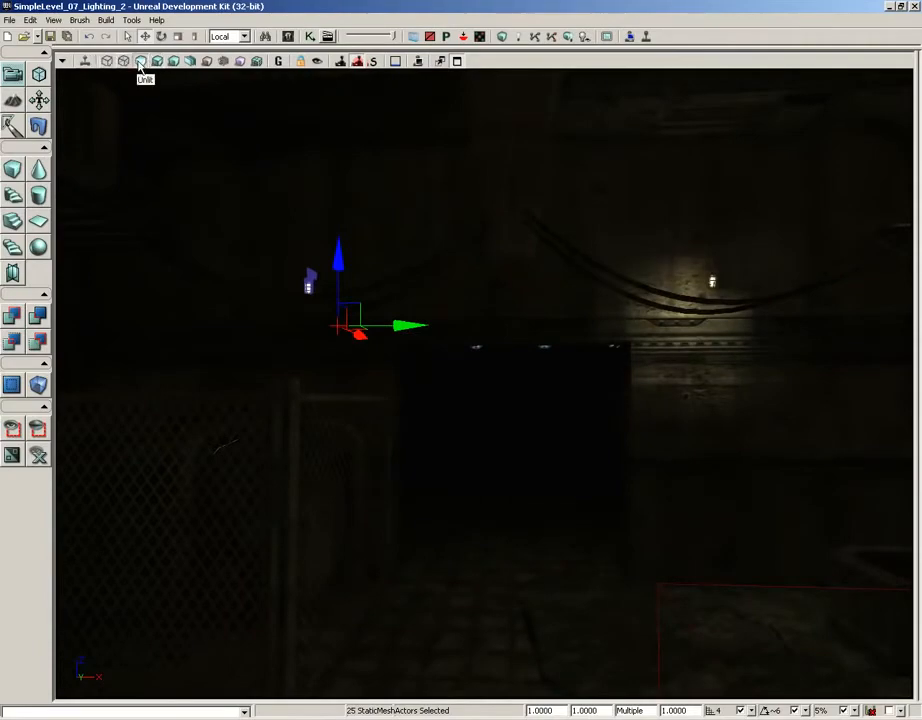
click(140, 61)
right_drag(484, 383, 500, 250)
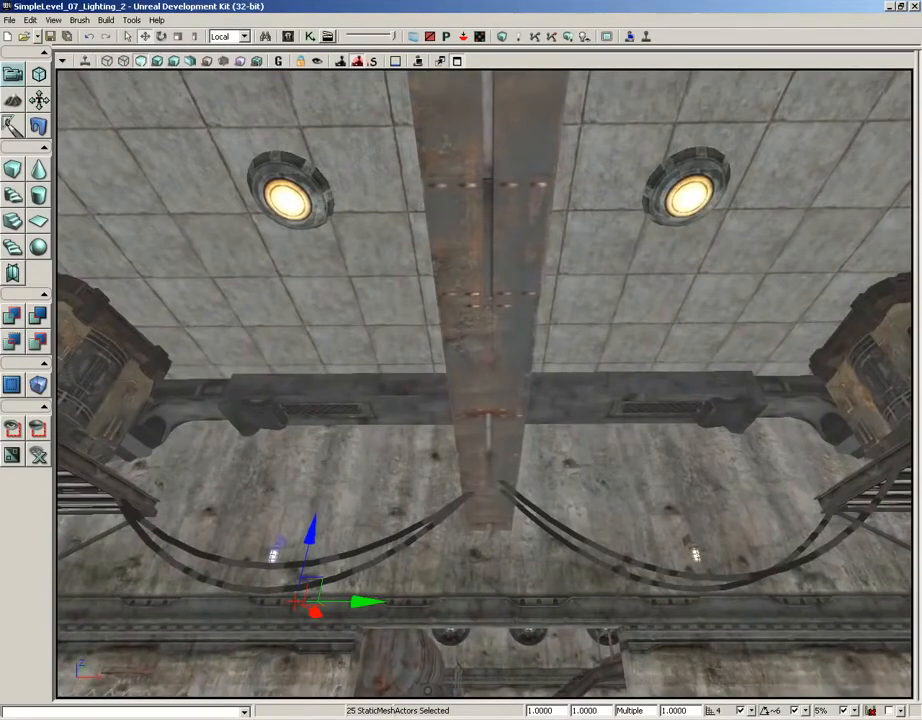
drag(560, 300, 580, 474)
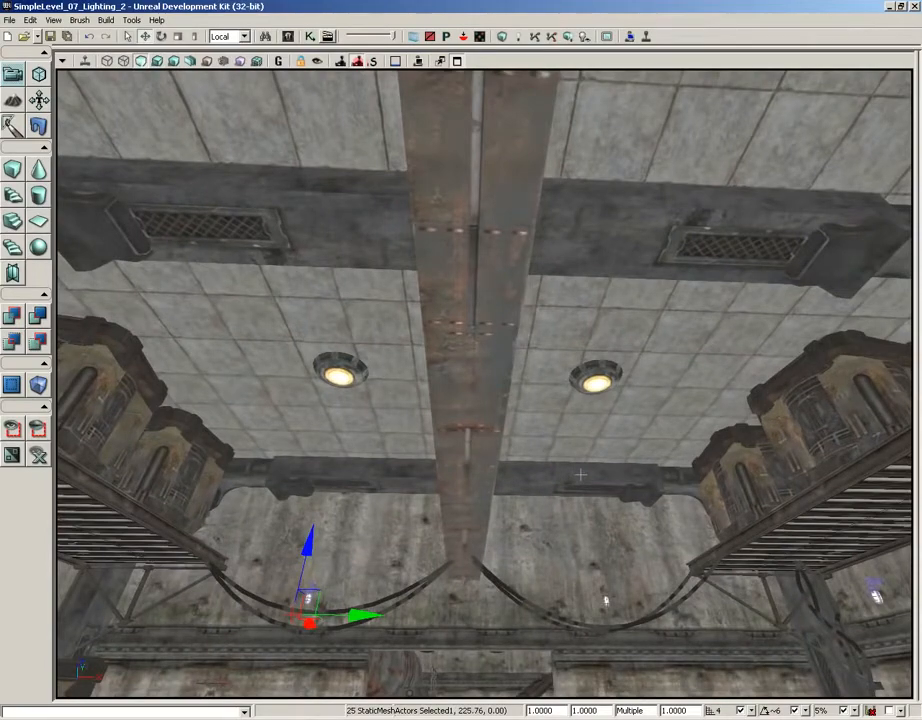
click(340, 372)
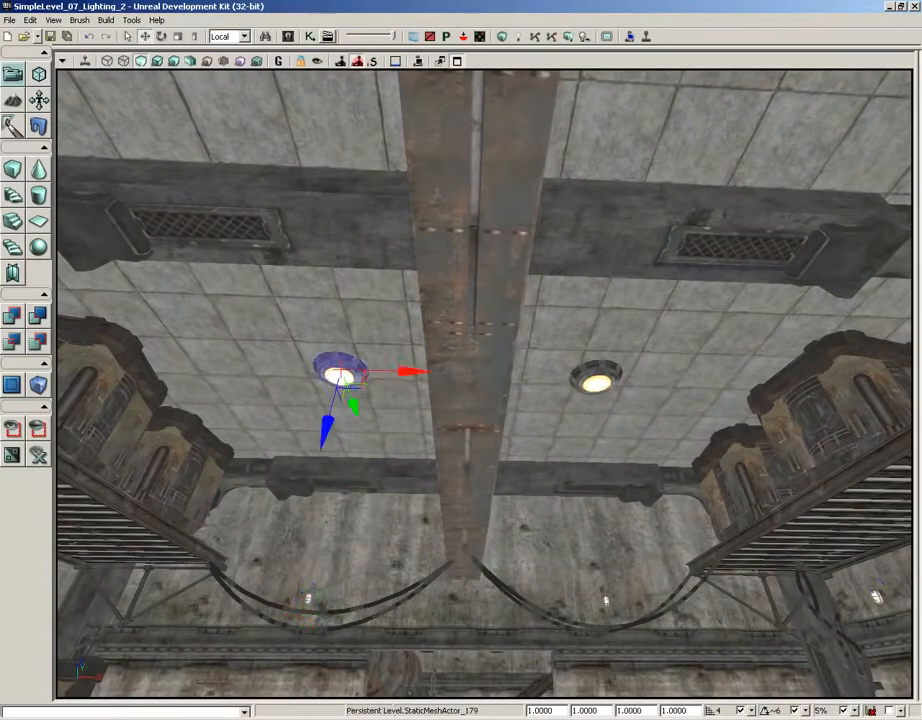
ctrl+click(595, 386)
drag(595, 386, 595, 510)
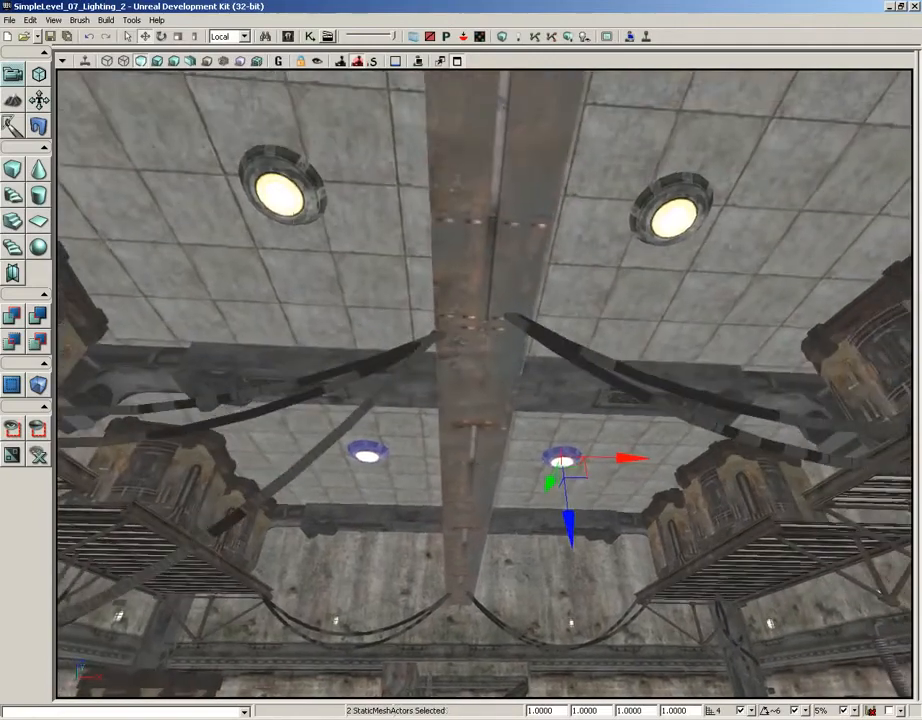
ctrl+click(263, 183)
ctrl+click(662, 236)
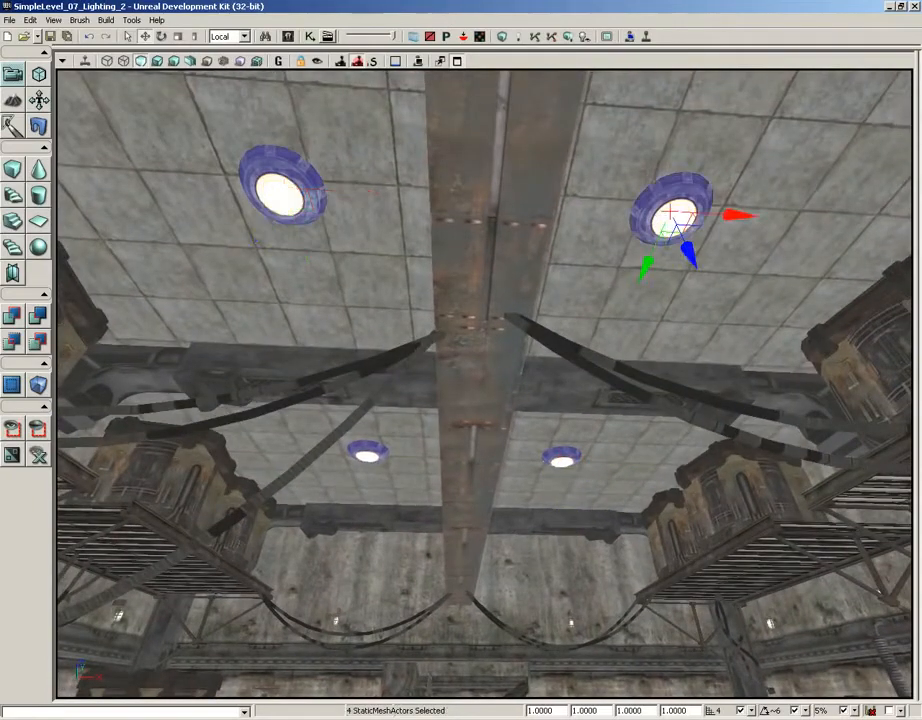
right_drag(662, 236, 652, 282)
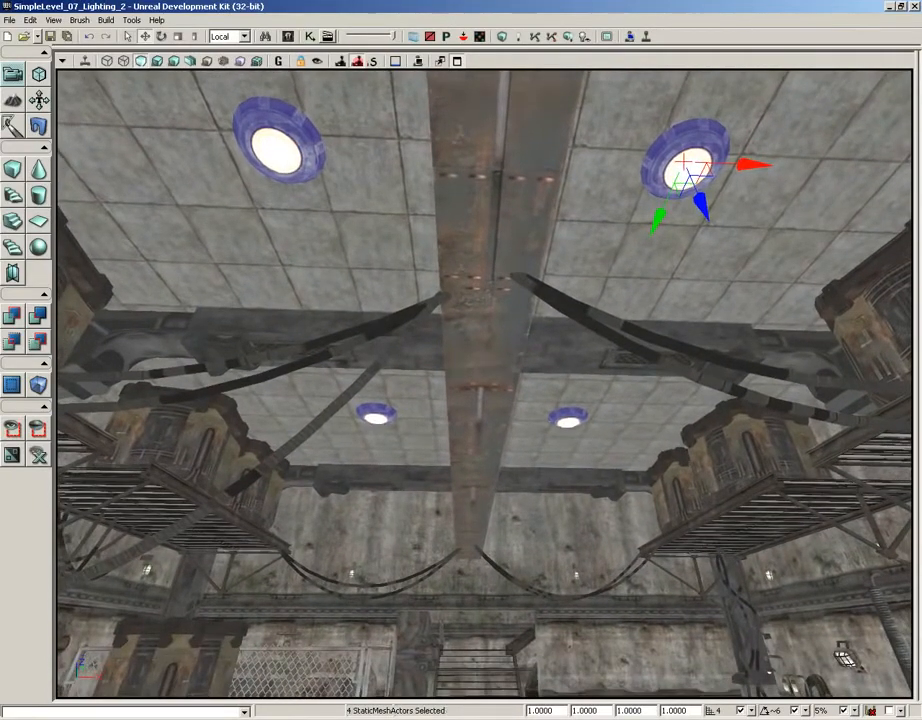
Enable Use Emissive For Static Lighting in the Lightmass settings of the four selected ceiling lamps
key(F4)
click(465, 352)
click(481, 371)
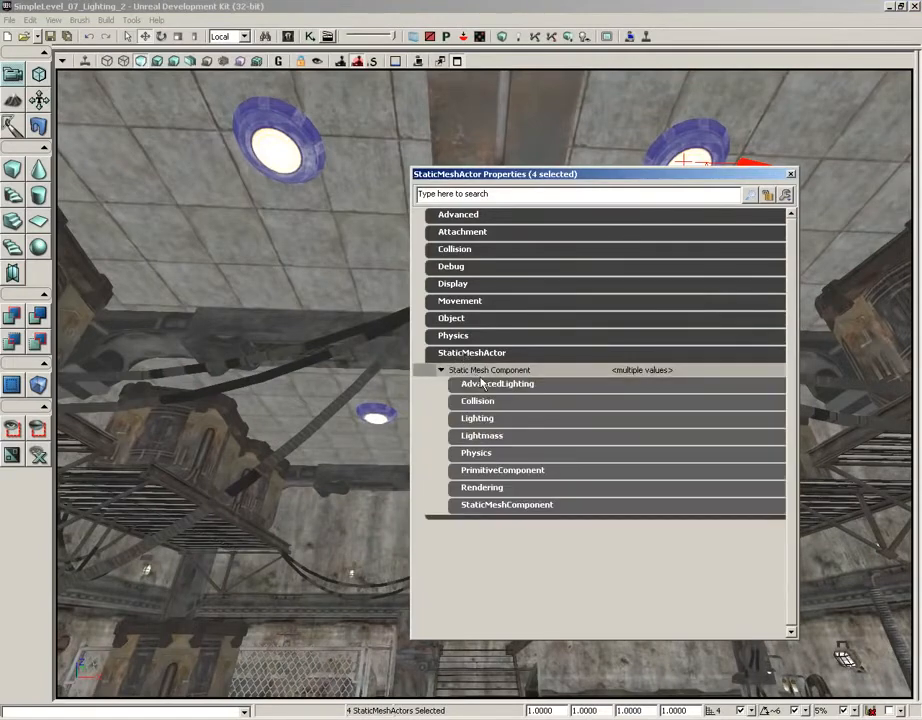
click(482, 436)
click(505, 453)
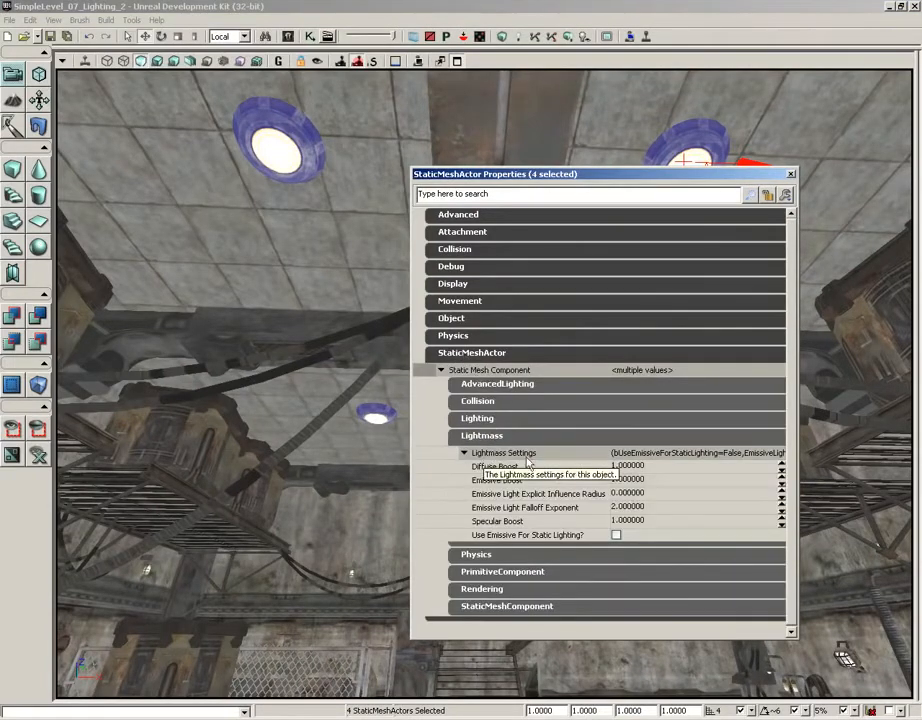
click(616, 535)
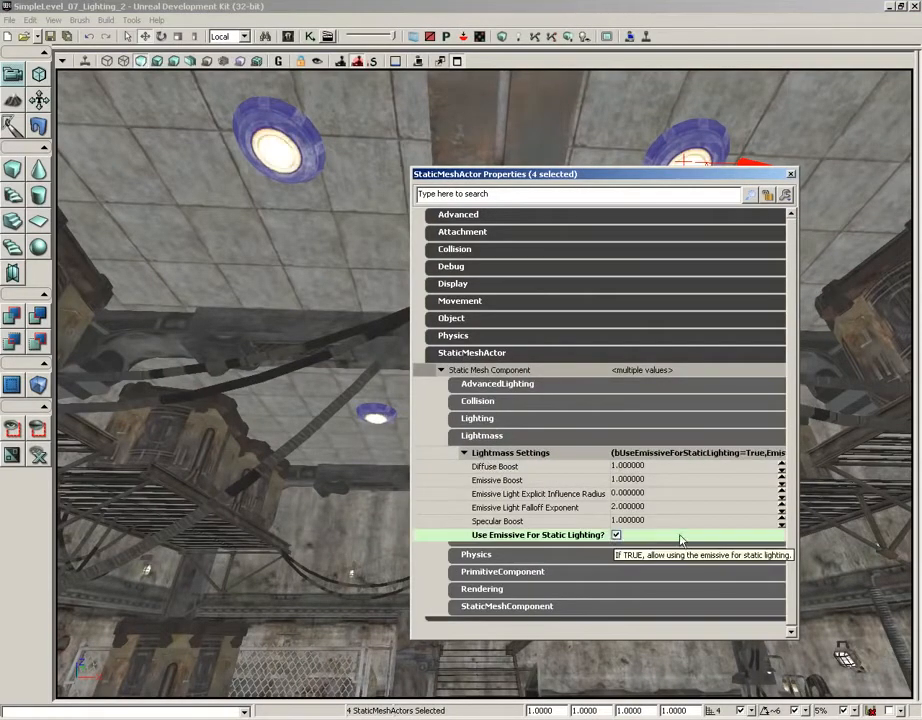
Set the ceiling lamps' Emissive Light Explicit Influence Radius to 512 and their Emissive Boost to 0.5
click(628, 493)
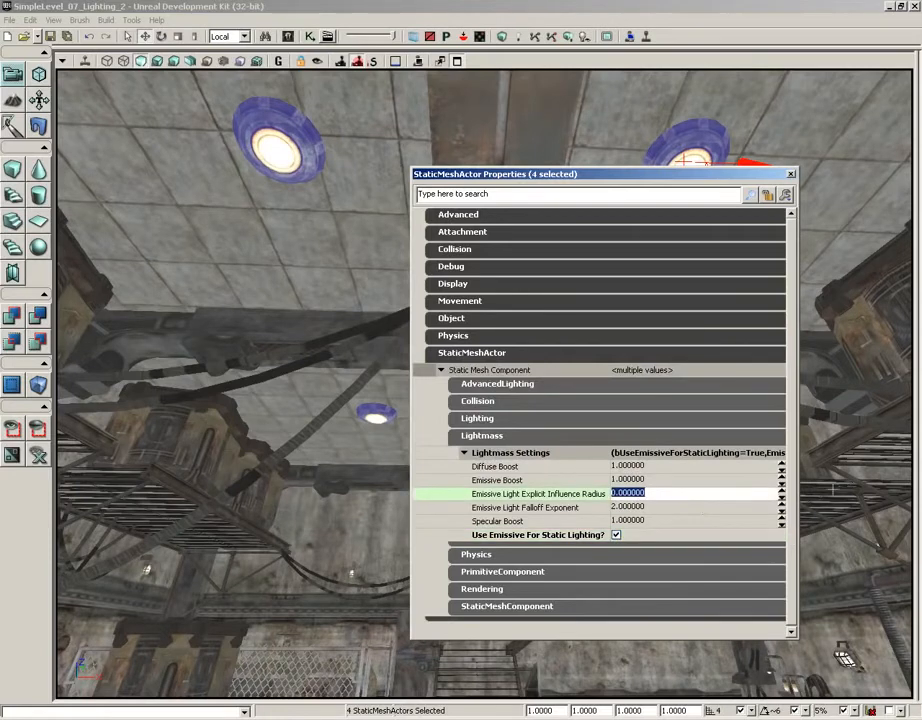
text(512)
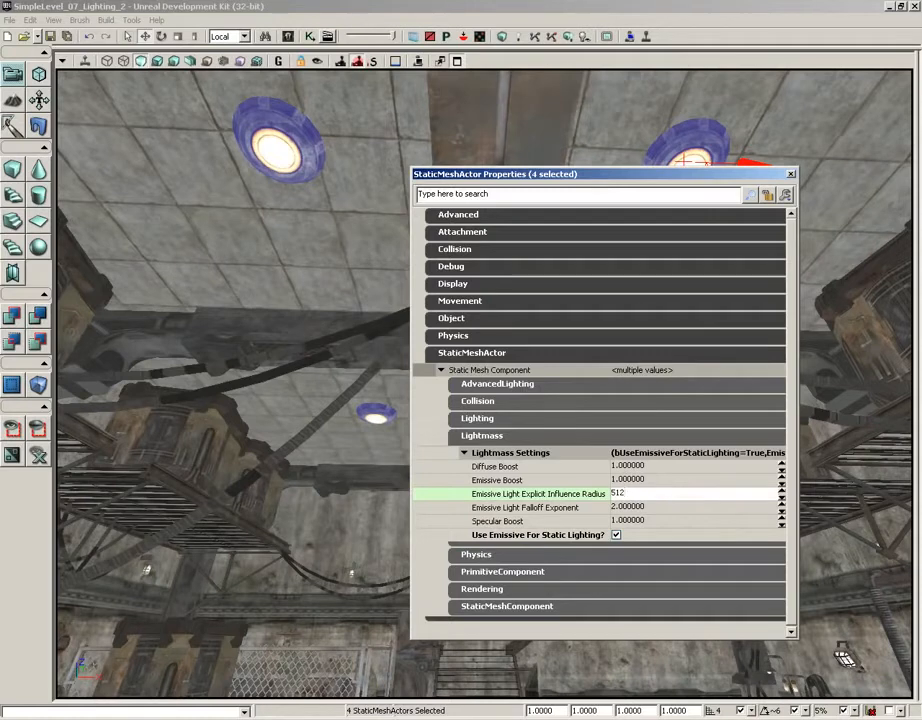
click(636, 481)
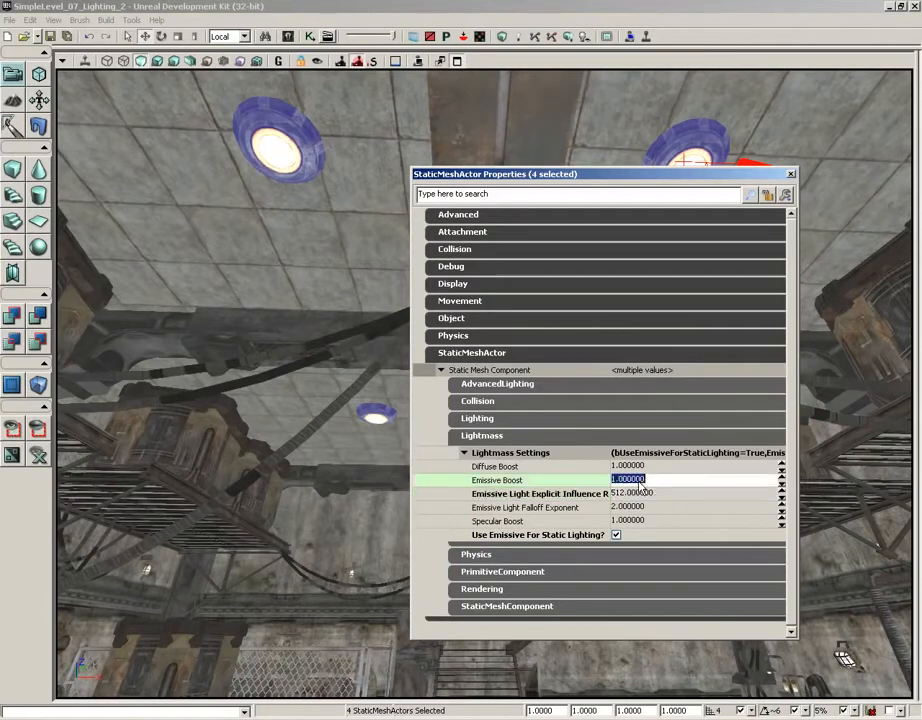
text(.5)
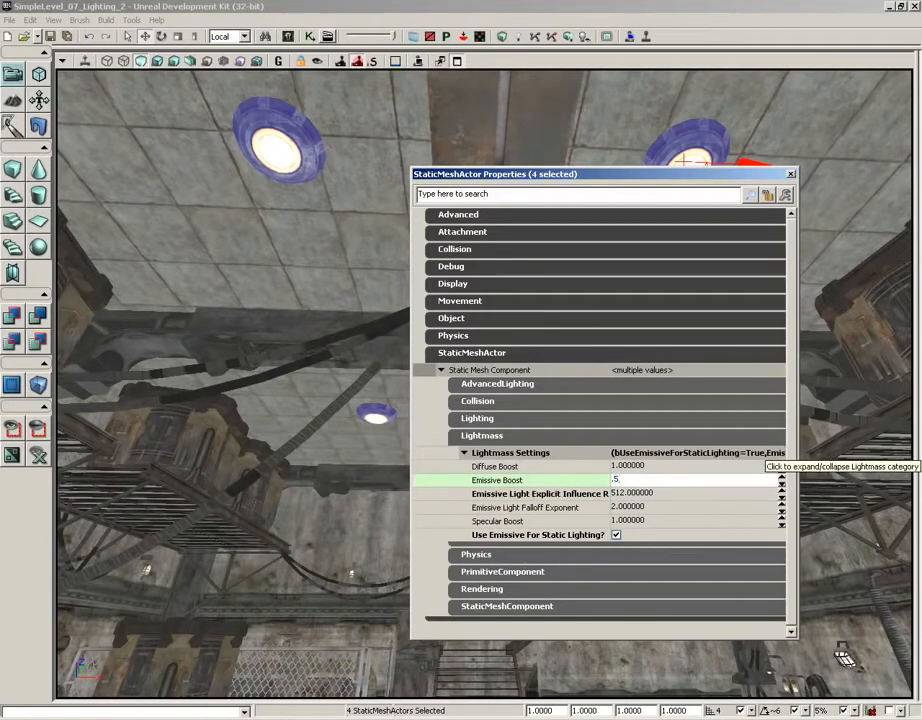
key(Return)
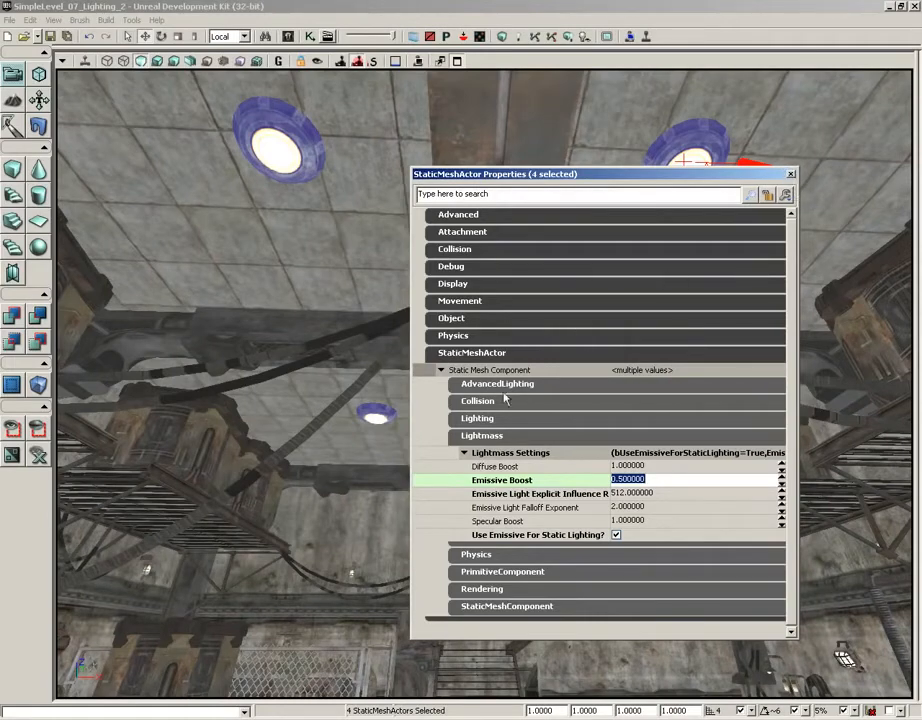
click(790, 174)
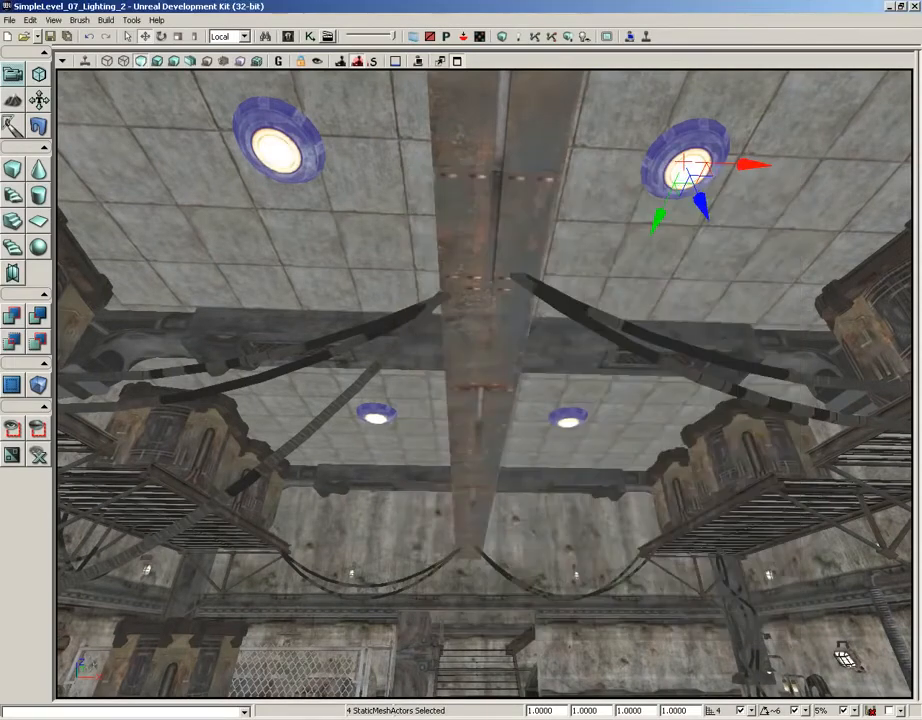
right_drag(790, 174, 830, 354)
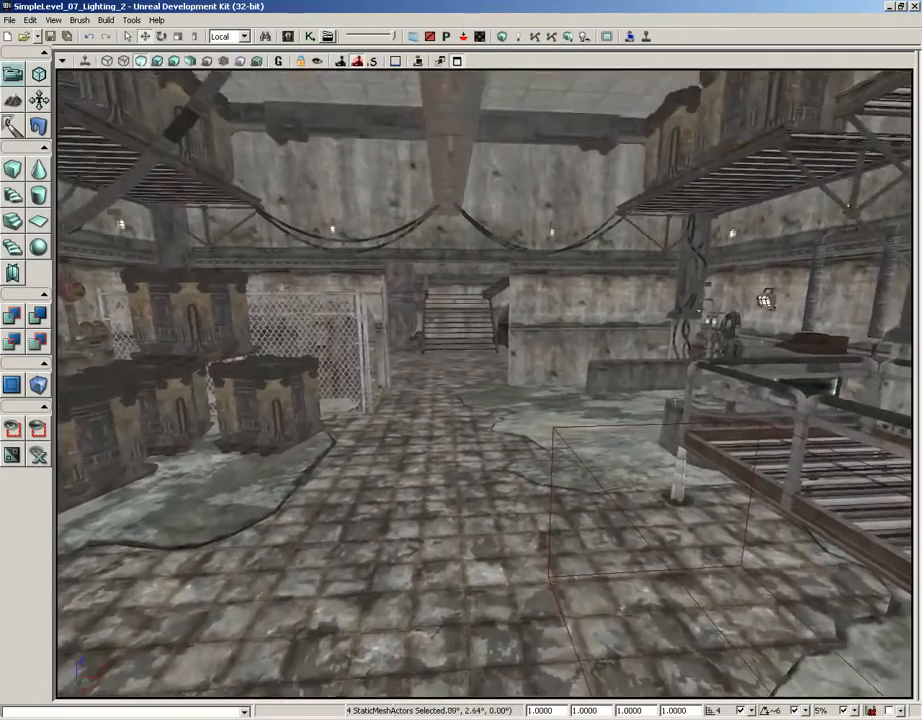
right_drag(712, 376, 695, 270)
scroll(694, 270, down, 3)
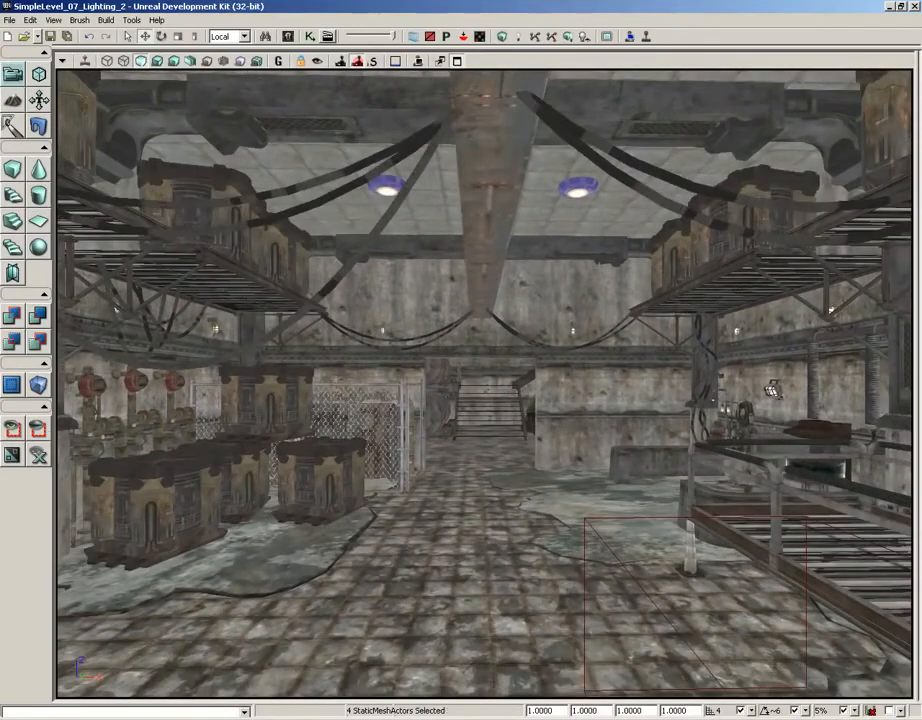